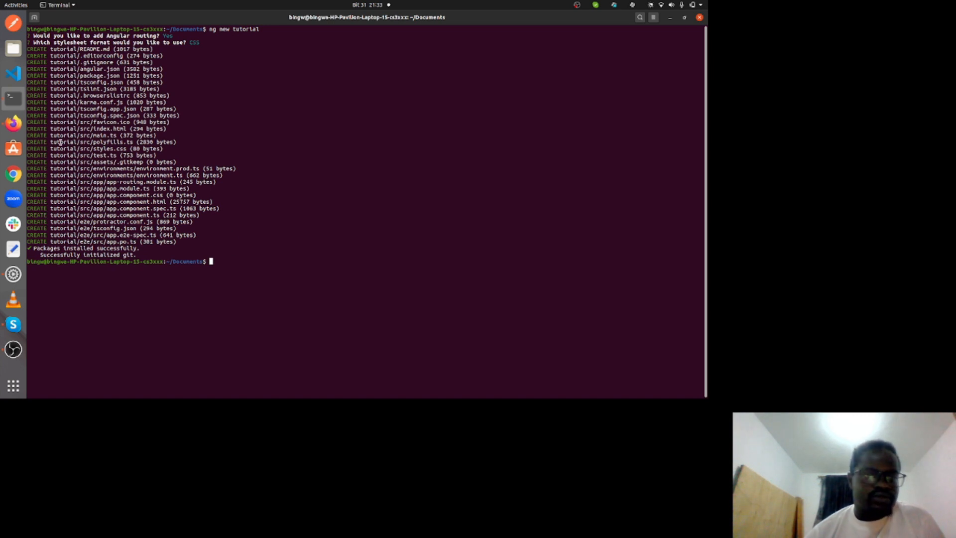
- Switch to Firefox and open the GitHub home page
left_click(13, 124)
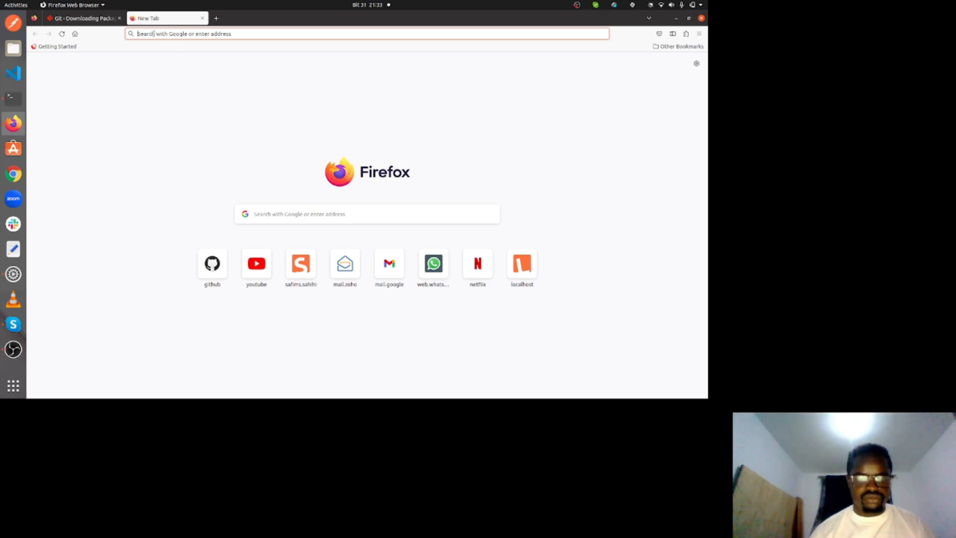
type("git")
key("Return")
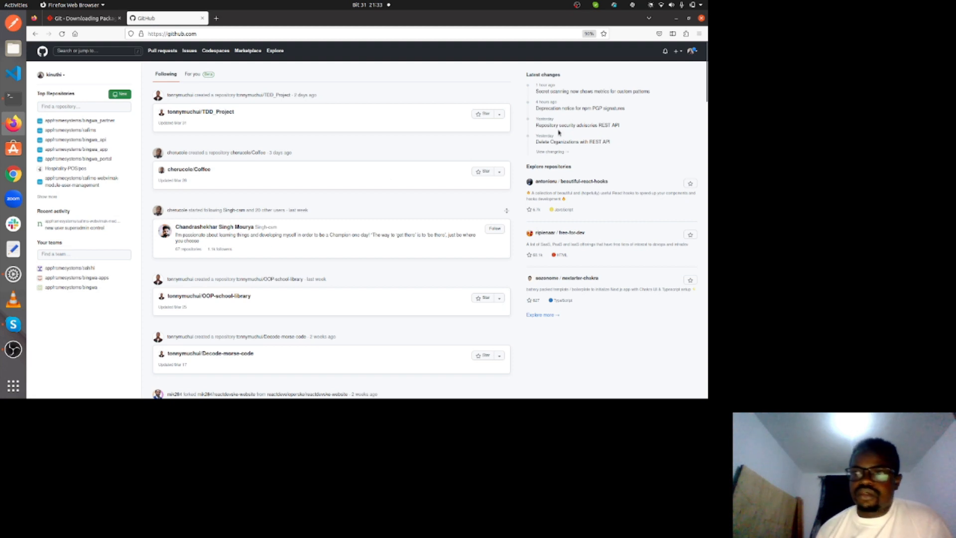
- Open your own GitHub profile and display its list of repositories
left_click(693, 52)
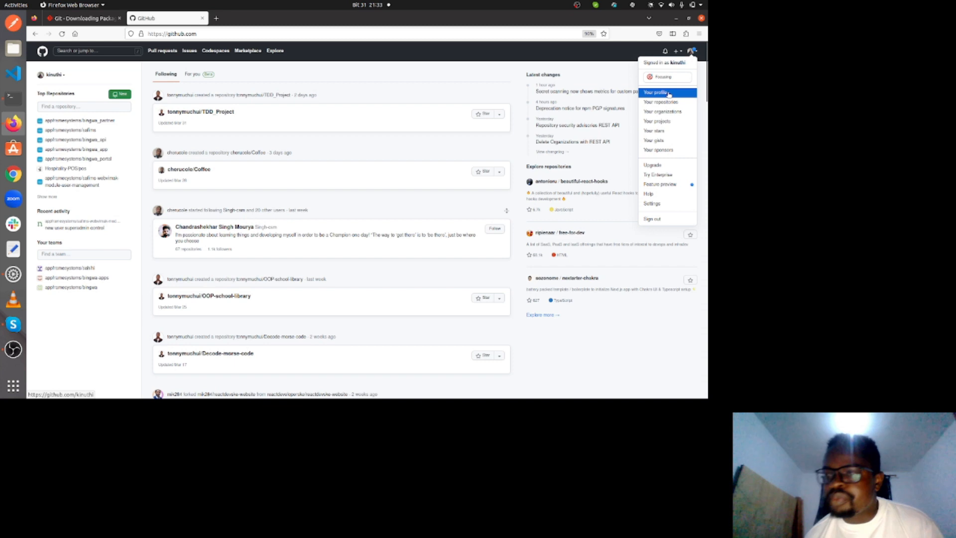
left_click(512, 126)
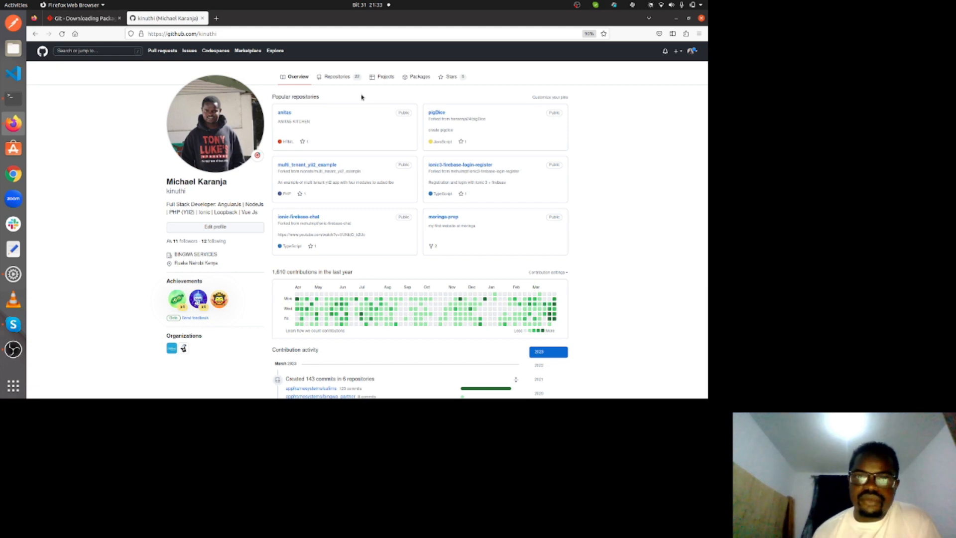
left_click(329, 77)
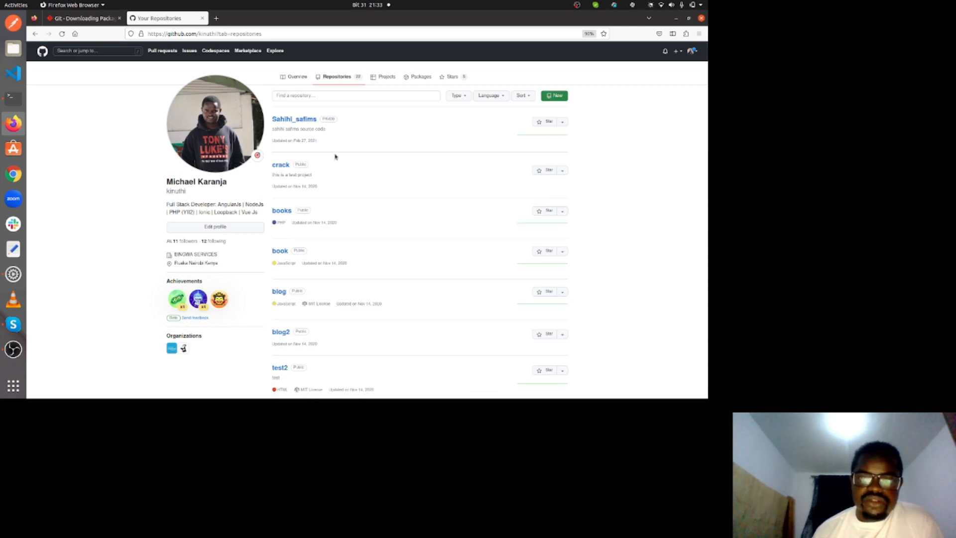
scroll(297, 191, "down", 3)
scroll(297, 193, "up", 3)
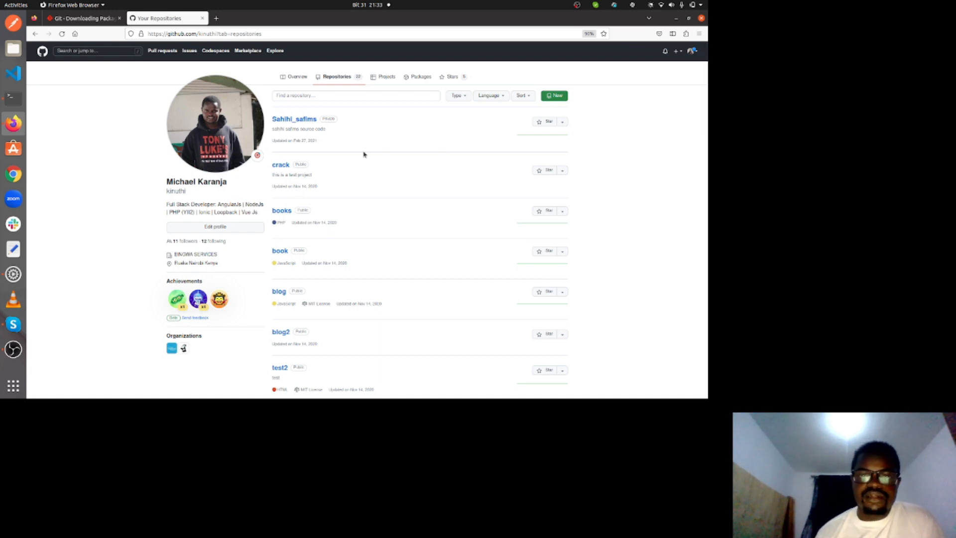
- Start a new repository and name it tutorial
left_click(558, 96)
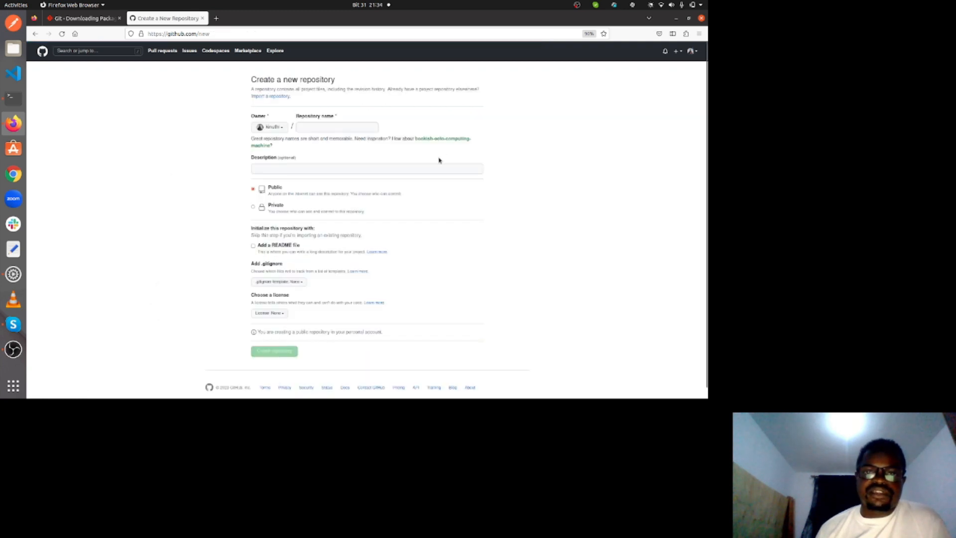
left_click(312, 127)
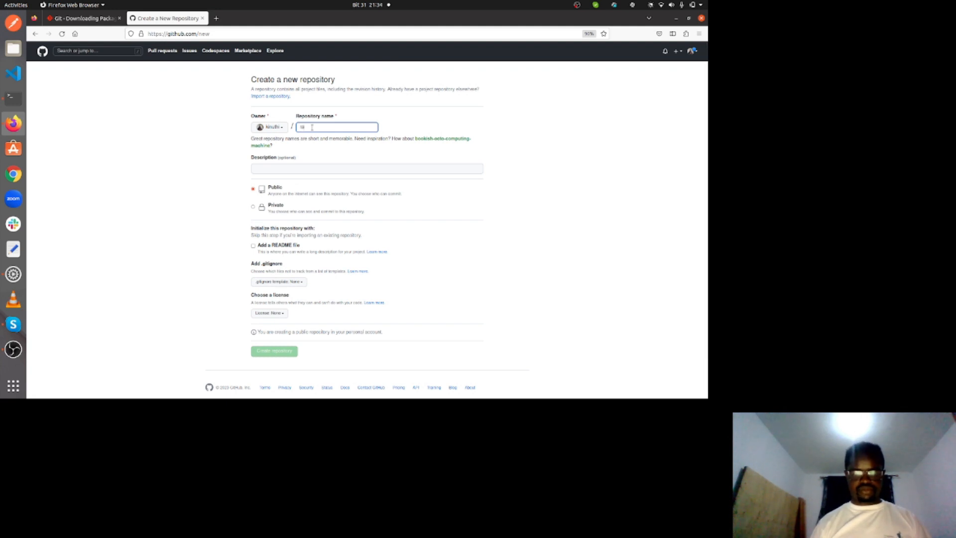
type("tutorial")
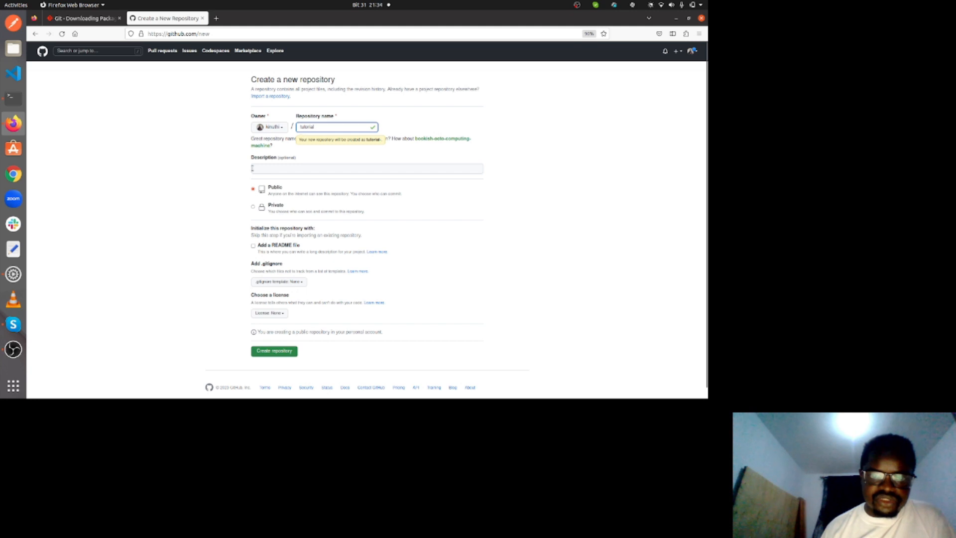
- Enter the description "this is a test git tutorial" and create the repository as public
left_click(264, 168)
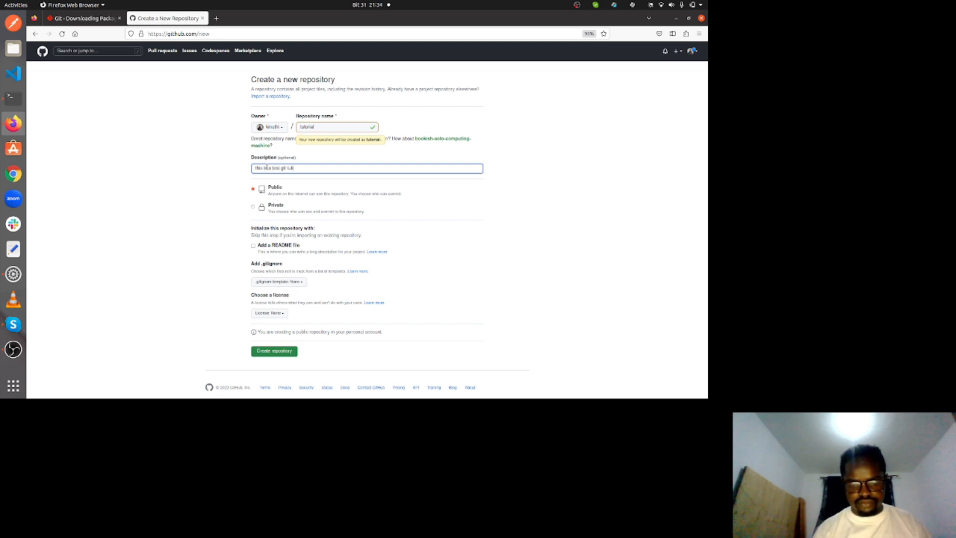
key("BackSpace")
key("BackSpace")
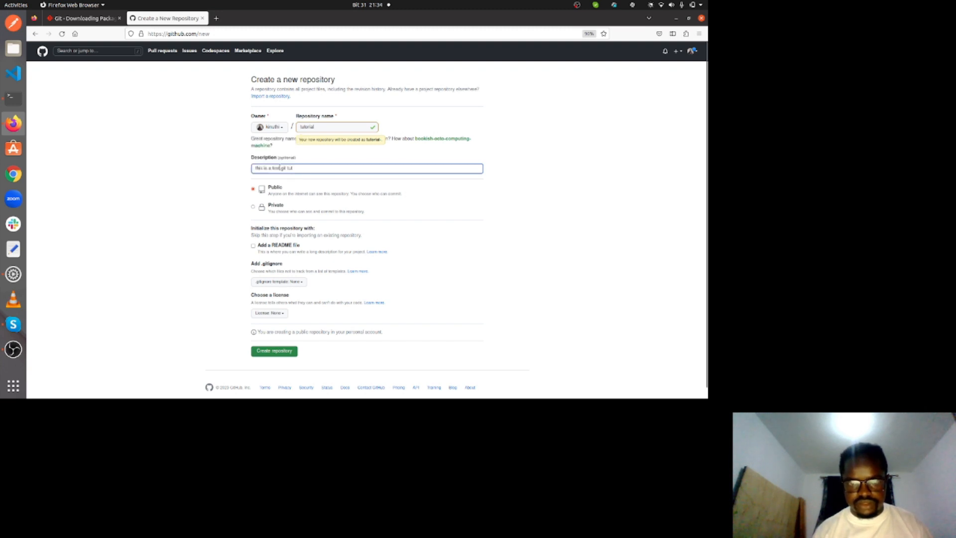
type("orial")
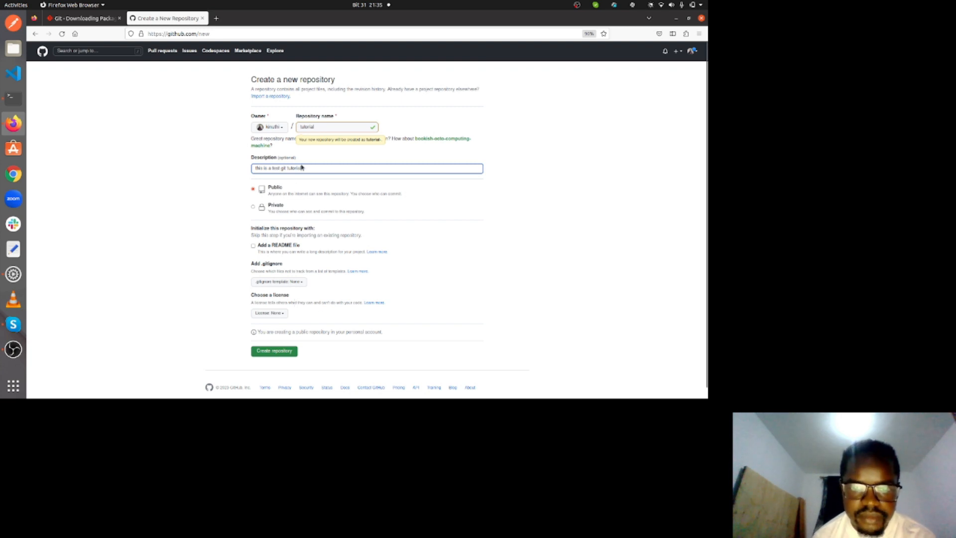
left_click(274, 353)
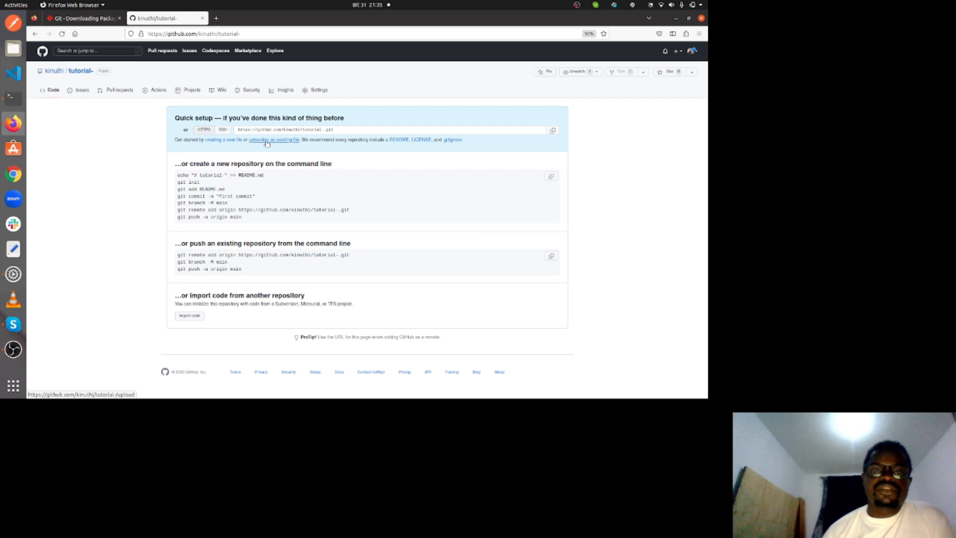
- Open the new repository's page for uploading existing files in a separate tab
right_click(267, 144)
left_click(288, 151)
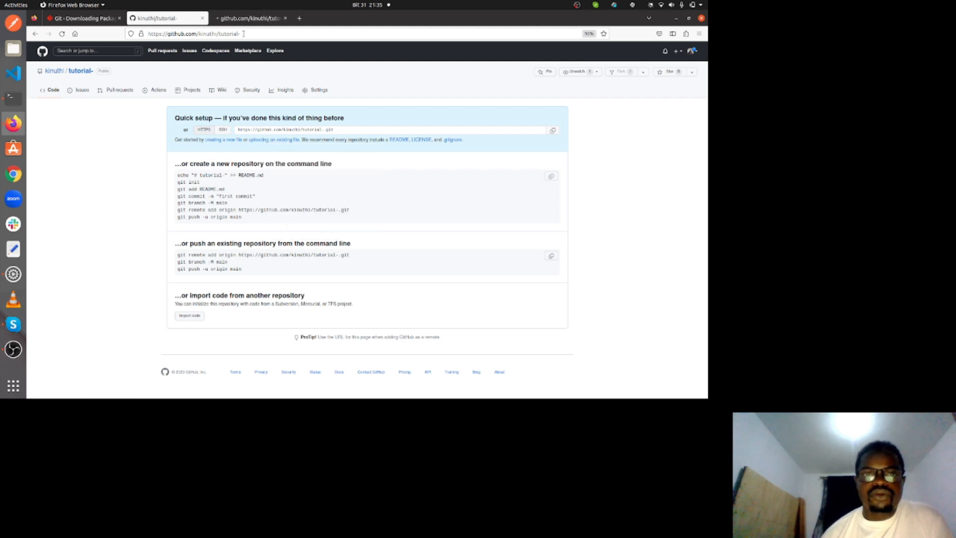
left_click(233, 18)
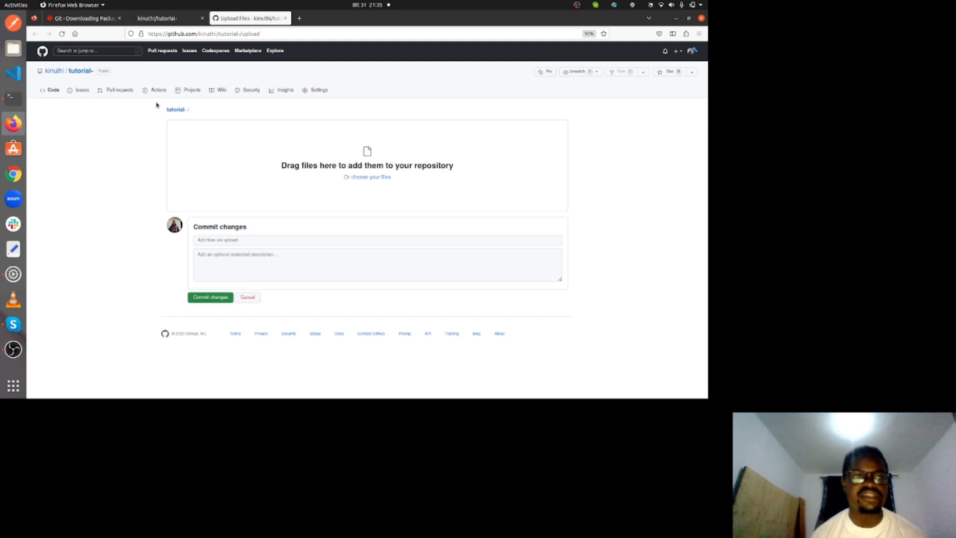
- Try to upload the whole tutorial folder from Documents in the file manager to the repository's upload page
left_click(14, 48)
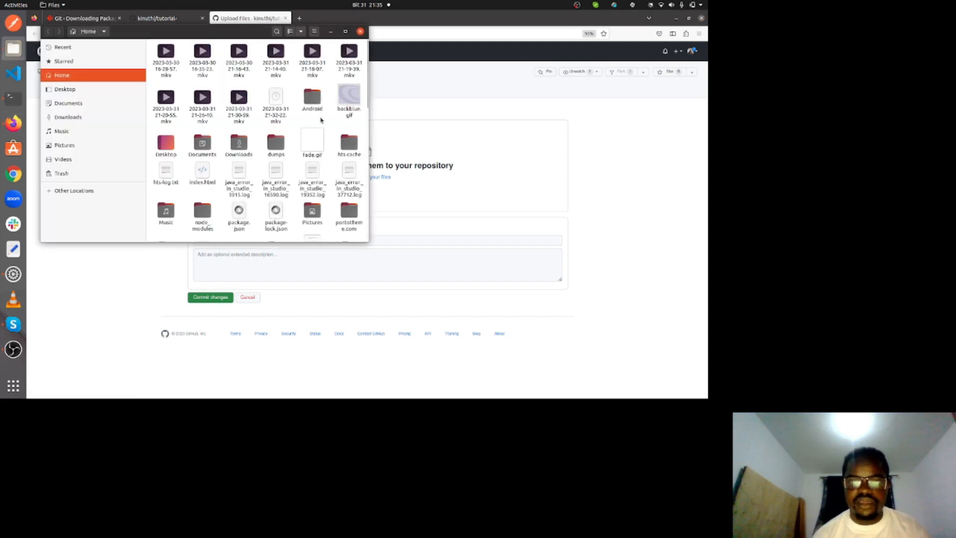
left_click(68, 103)
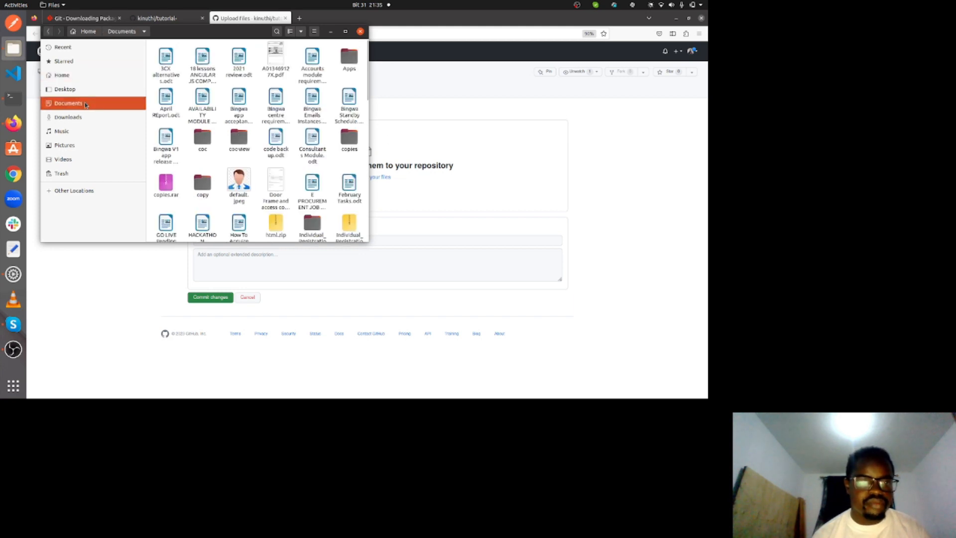
scroll(224, 135, "down", 3)
scroll(223, 136, "down", 15)
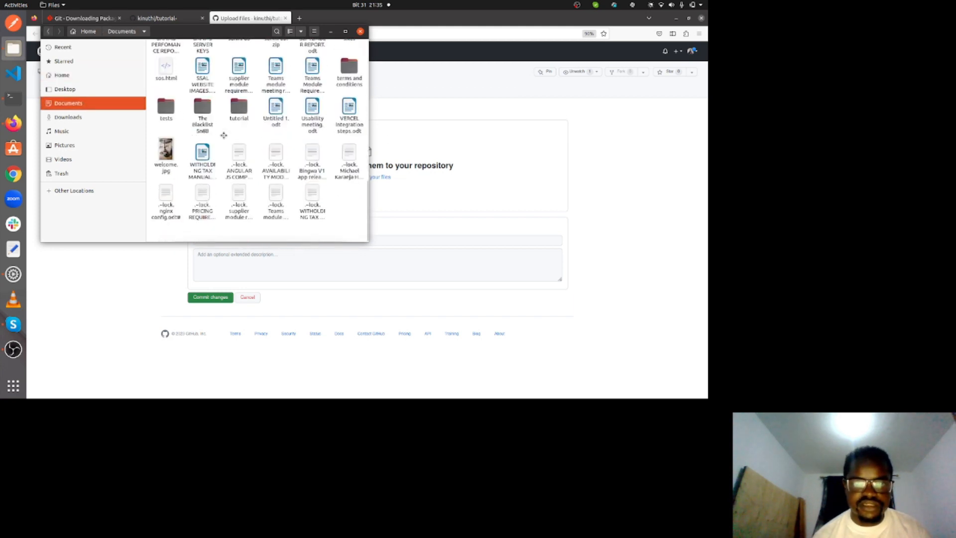
double_click(239, 117)
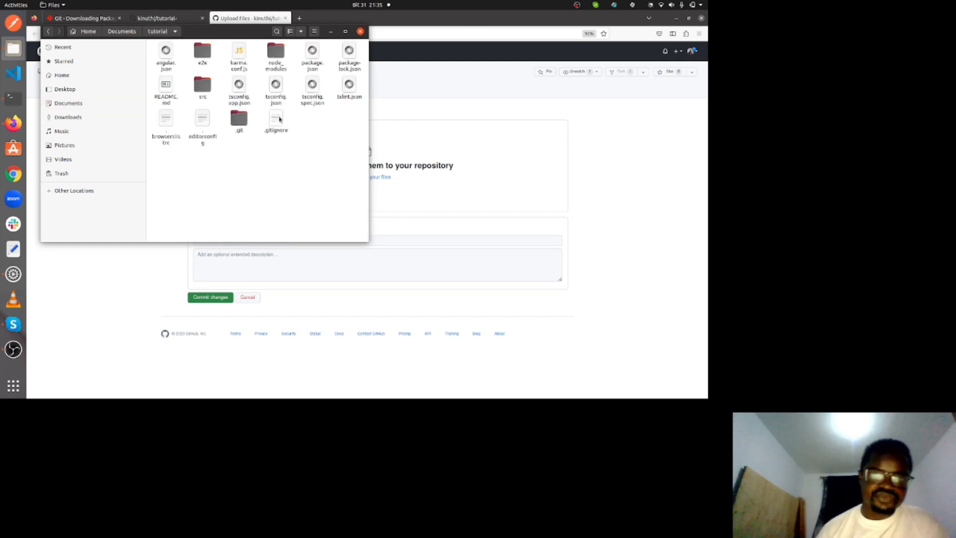
left_click(131, 32)
left_click_drag(244, 213, 411, 181)
left_click(409, 199)
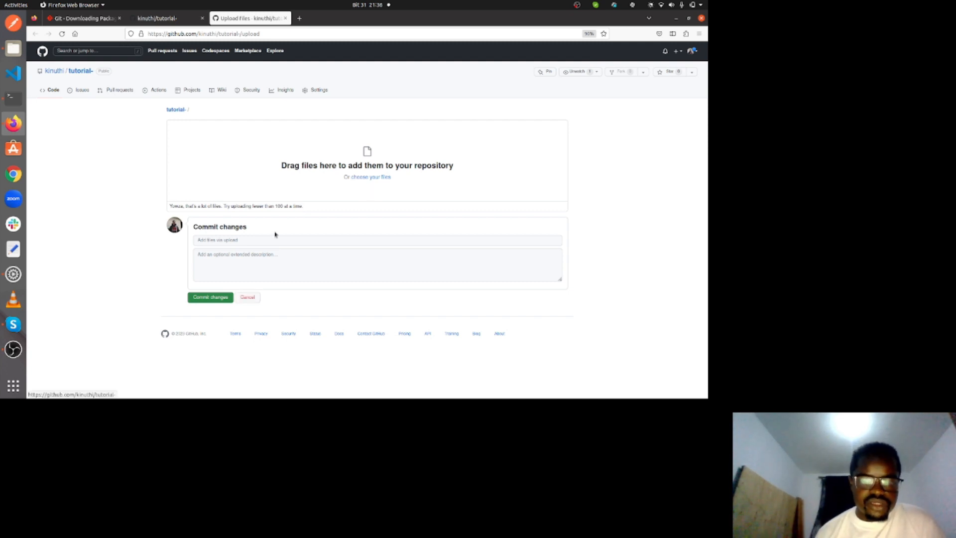
- Return to the file manager and open the tutorial folder in Documents, looking into its src subfolder
left_click(360, 178)
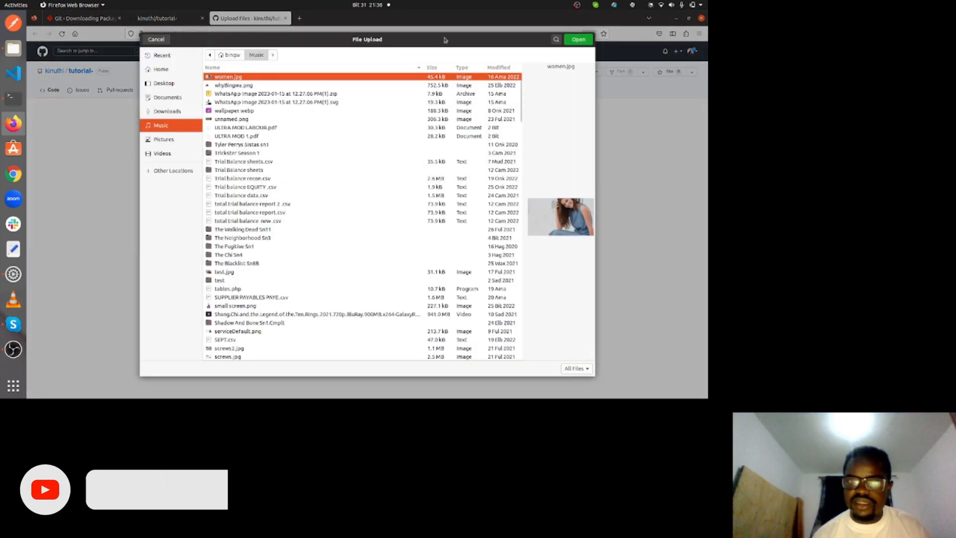
left_click(156, 40)
left_click(13, 49)
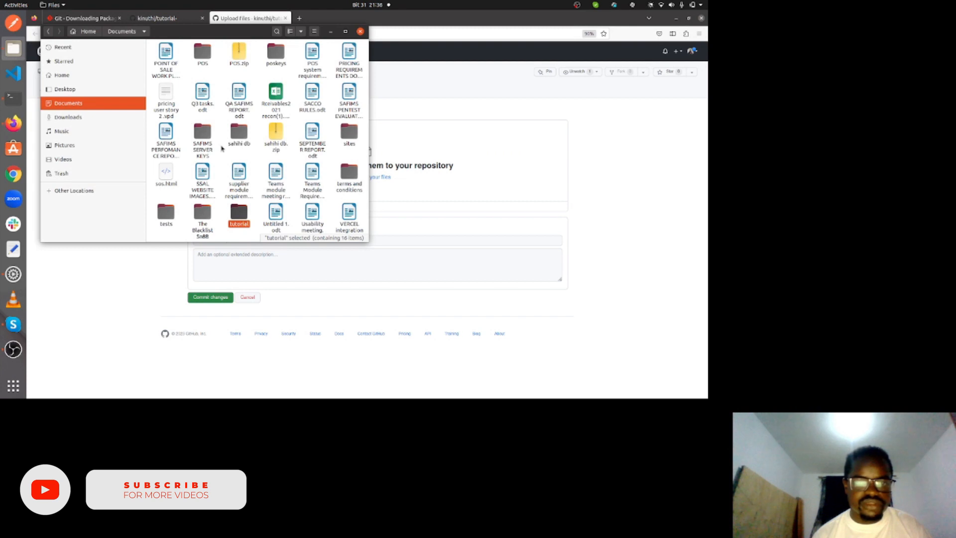
double_click(236, 214)
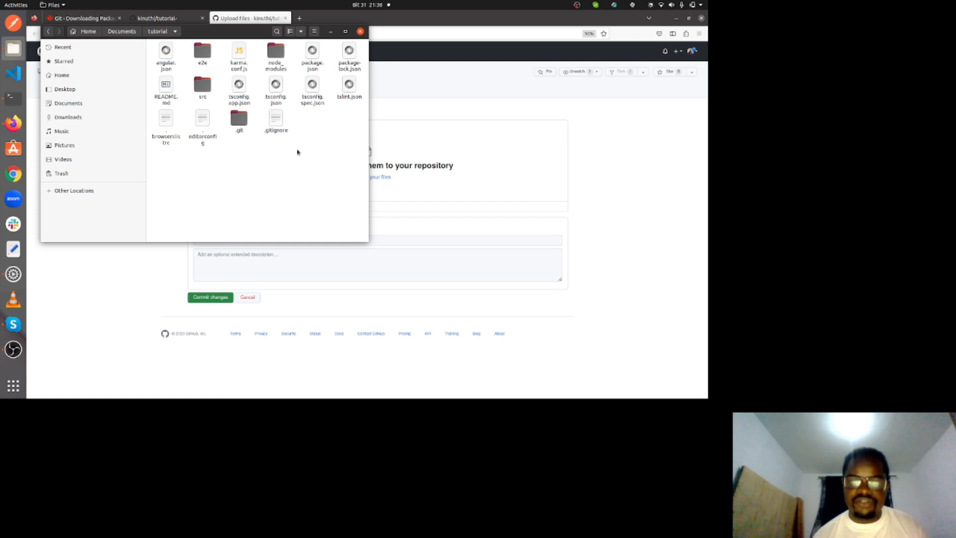
double_click(205, 86)
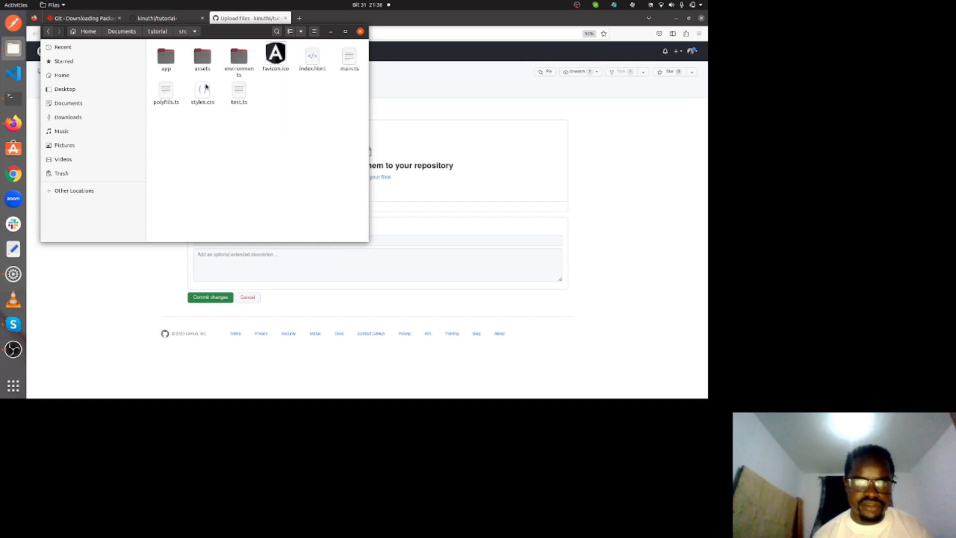
left_click(164, 31)
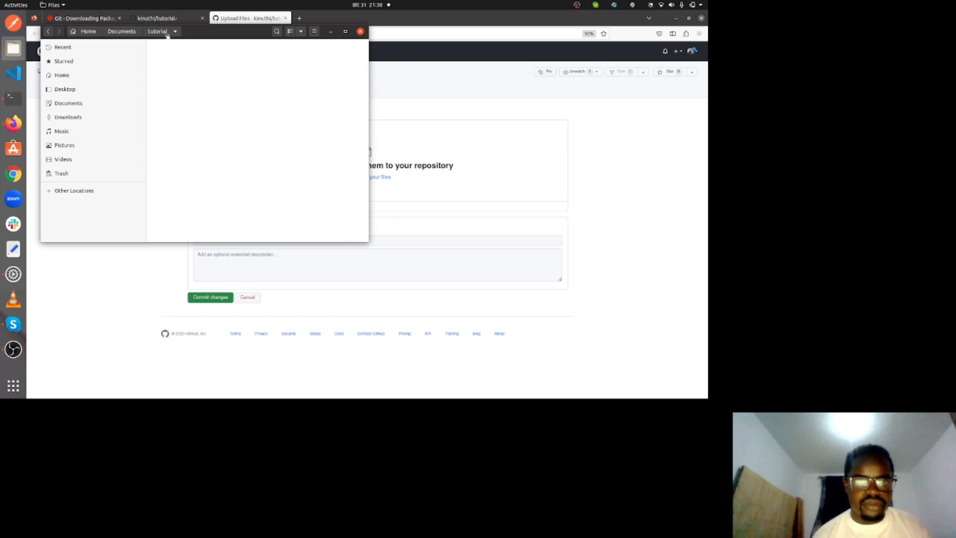
- Create a folder named "test folder" inside the tutorial folder
right_click(244, 165)
left_click(268, 171)
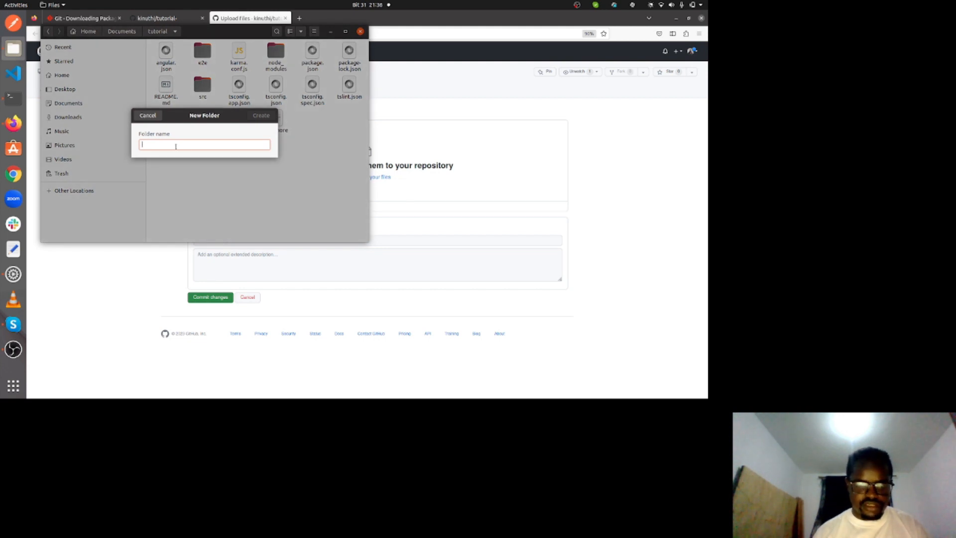
type("test Folder")
left_click(261, 116)
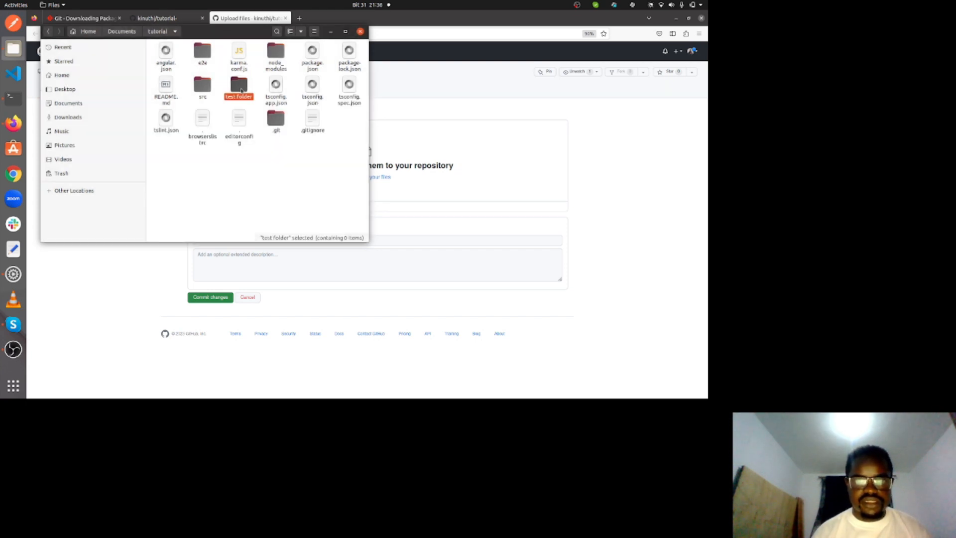
double_click(241, 90)
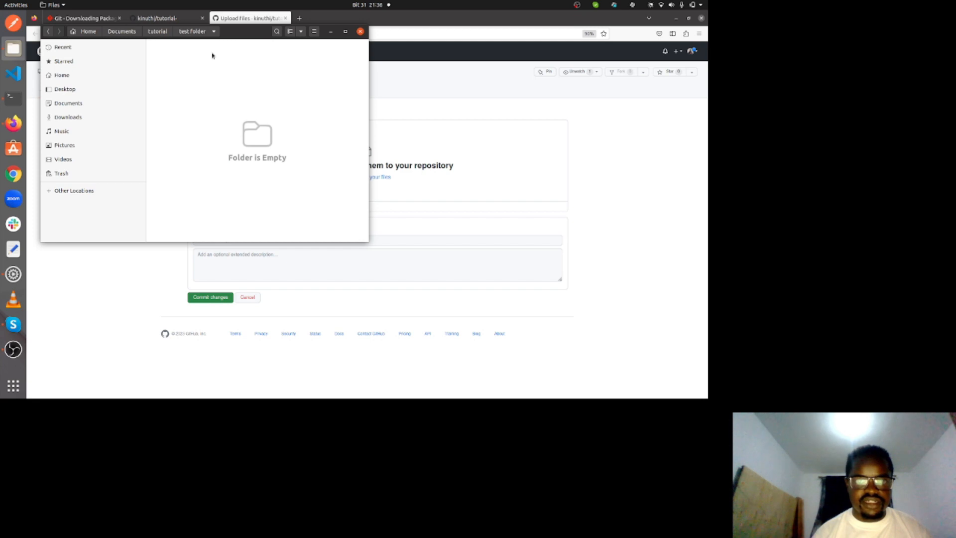
left_click(165, 32)
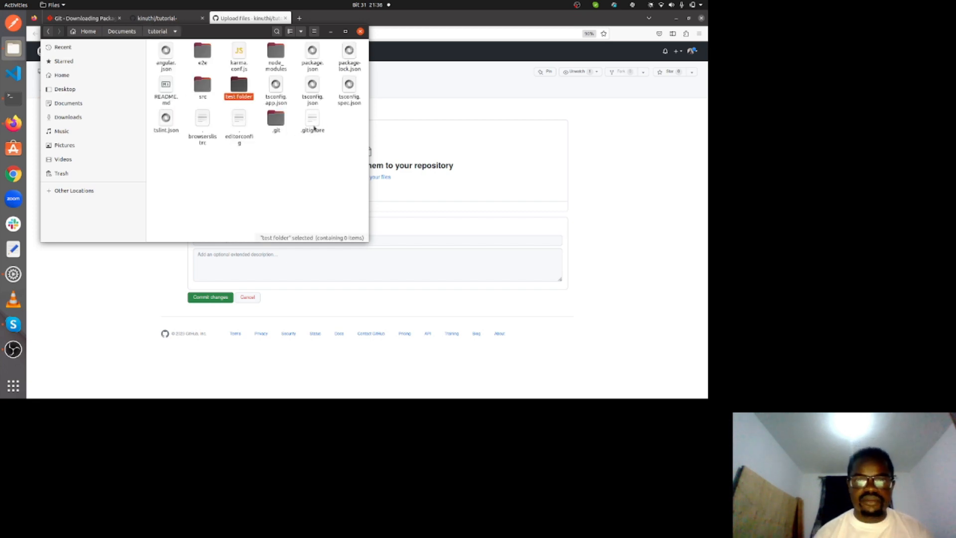
- Copy package.json from the tutorial folder into the test folder and return to the tutorial folder
right_click(314, 128)
left_click(284, 160)
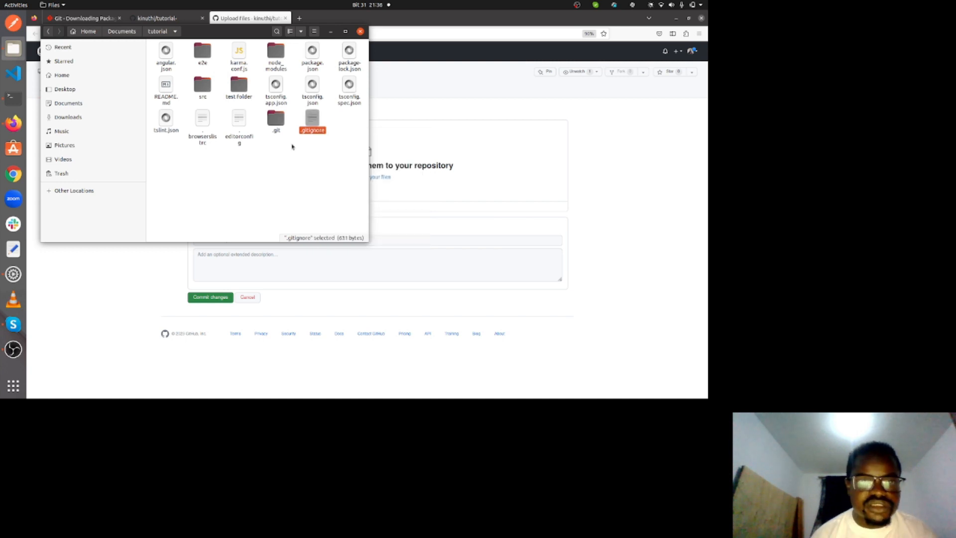
right_click(312, 59)
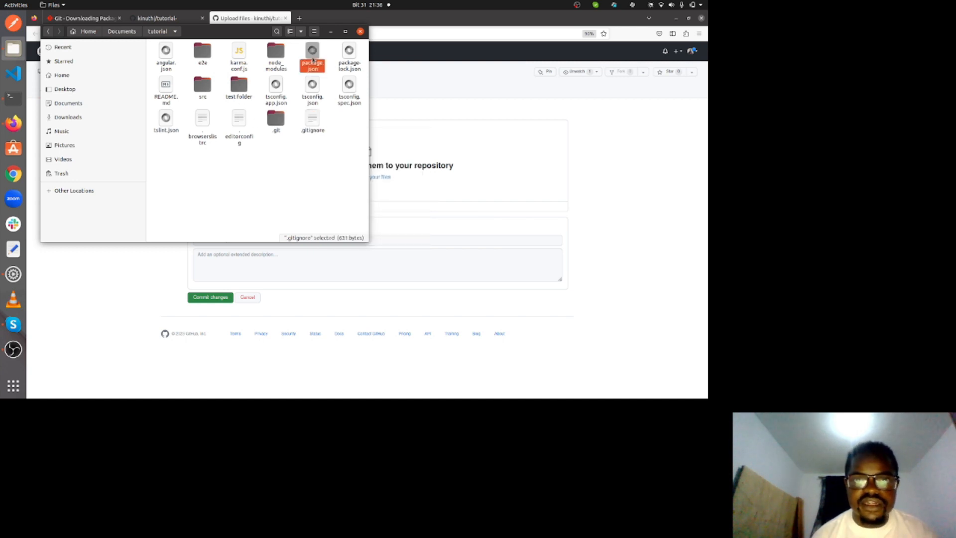
left_click(331, 92)
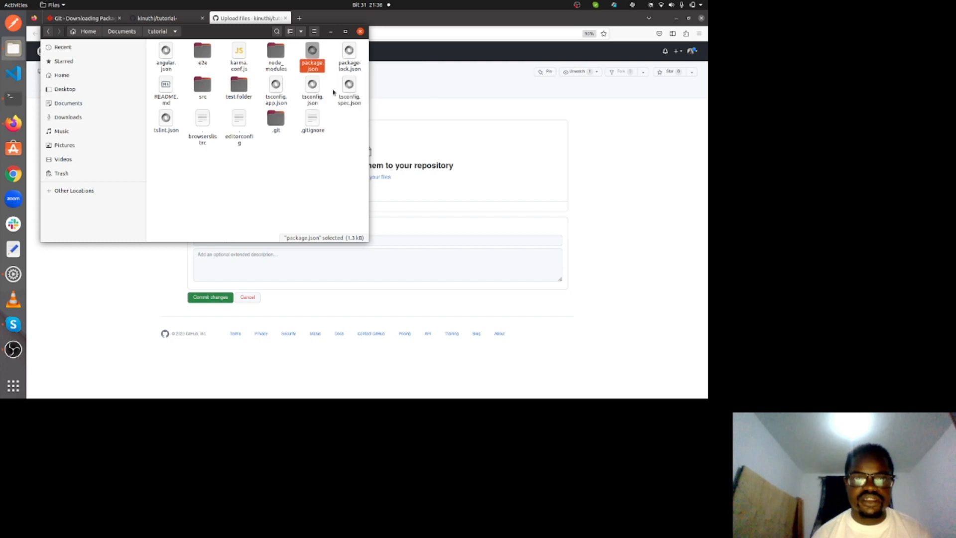
left_click(238, 94)
double_click(238, 95)
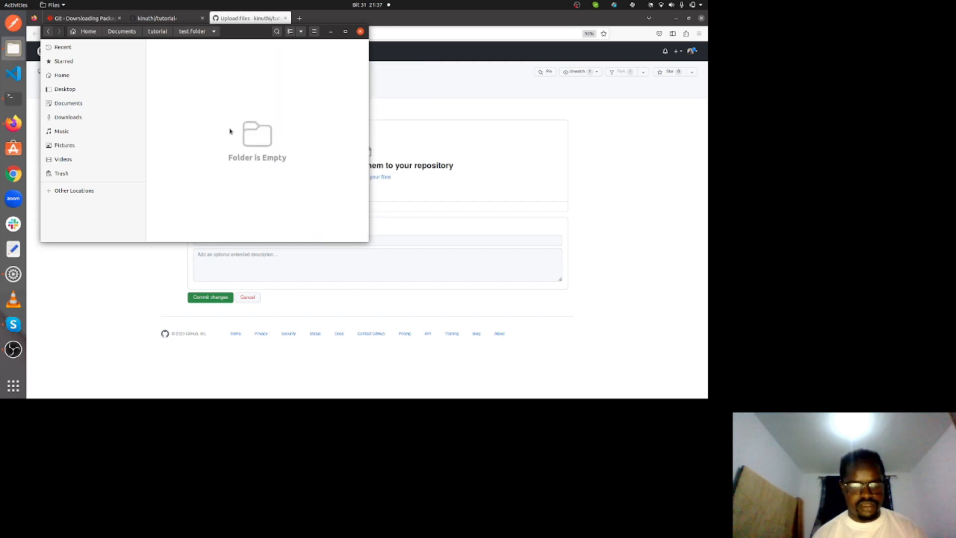
key("ctrl+v")
left_click(159, 31)
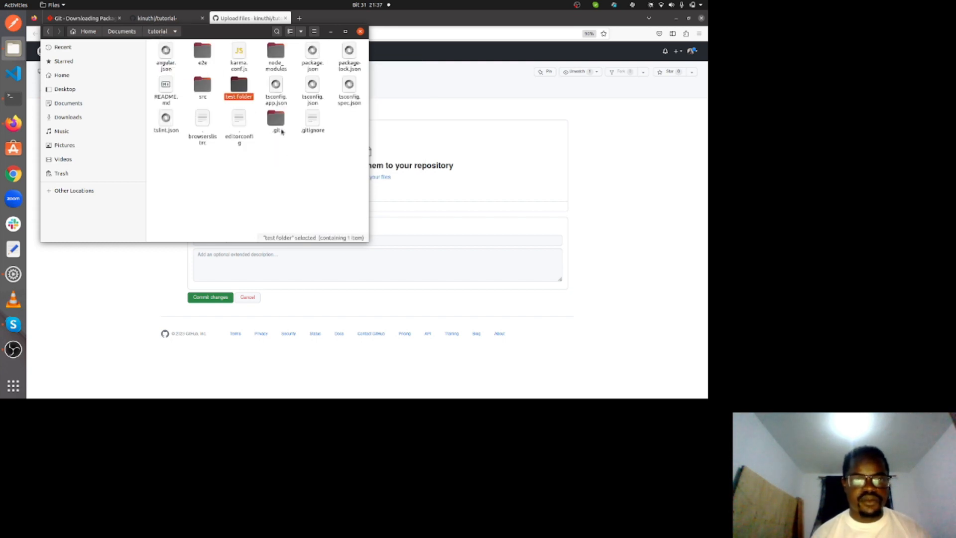
- Upload the test folder from the file manager to the repository's upload page and commit it with the extended description "initial commit"
left_click_drag(238, 87, 414, 182)
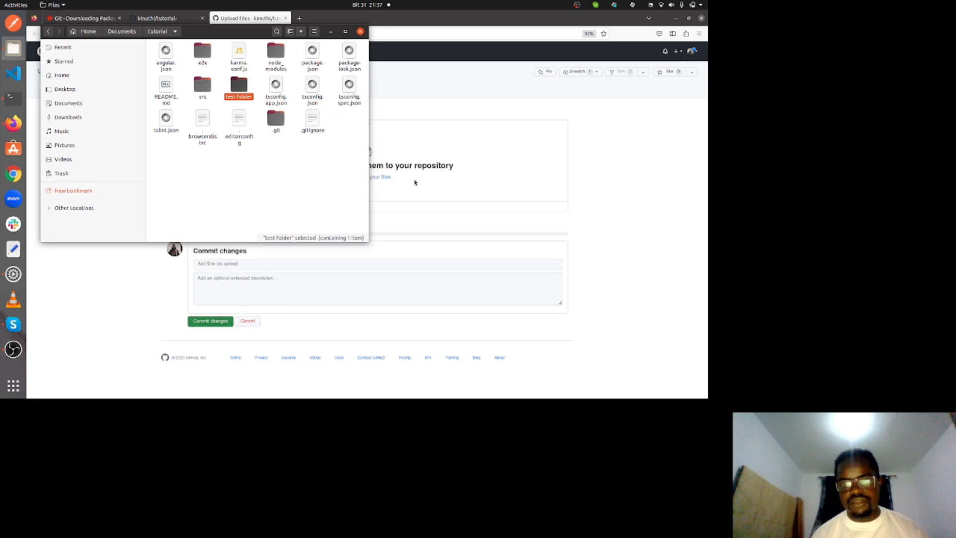
left_click(414, 228)
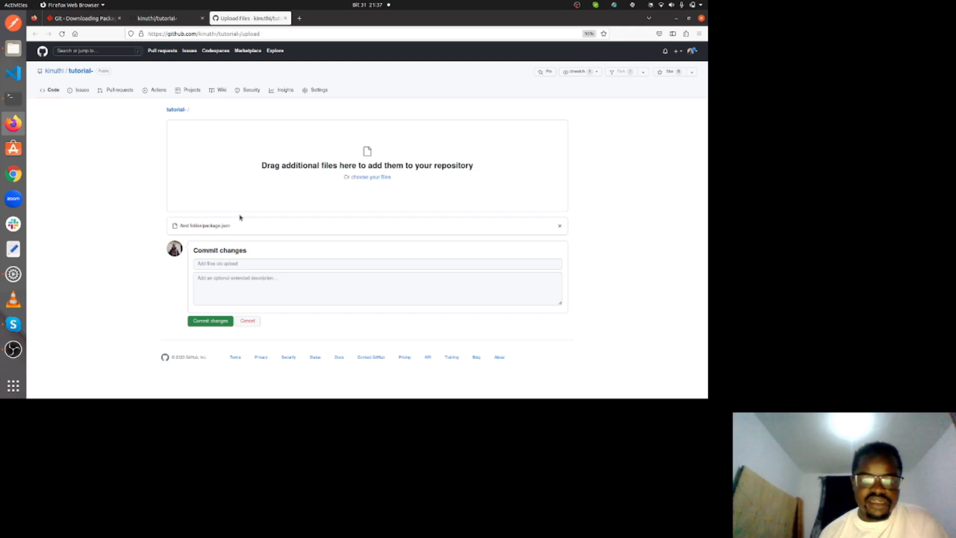
left_click(217, 284)
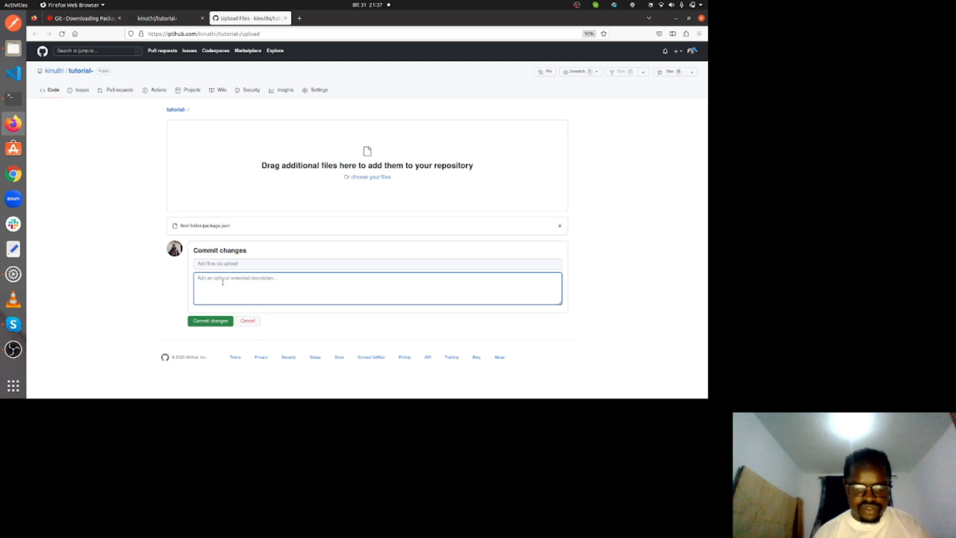
type("ini")
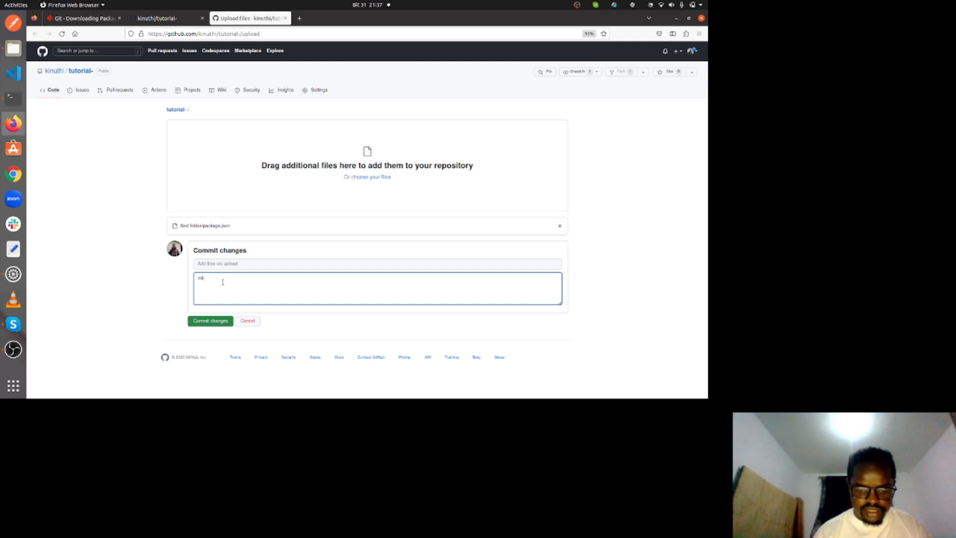
type("tial commit")
left_click(208, 321)
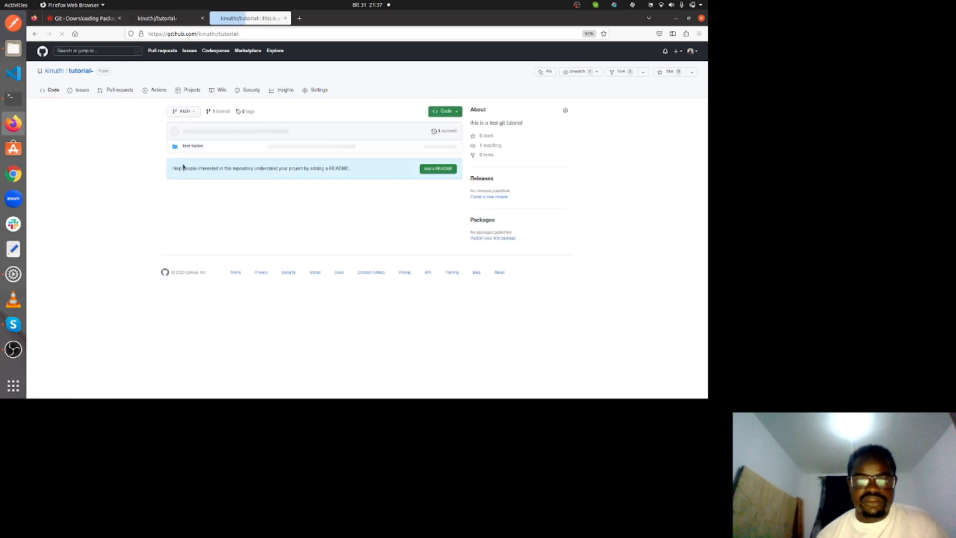
- View the repository's pull requests page and open the committed test folder in a new browser tab
left_click(120, 90)
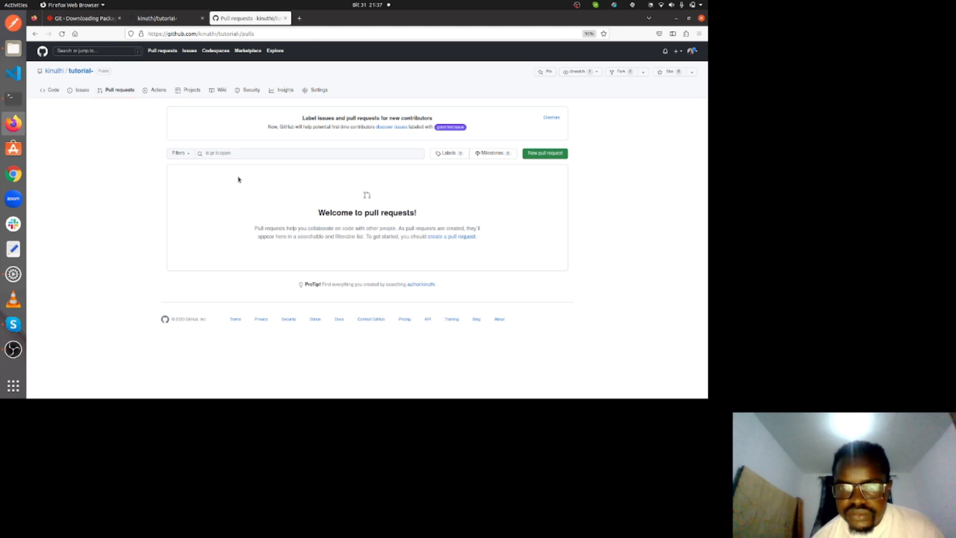
left_click(50, 95)
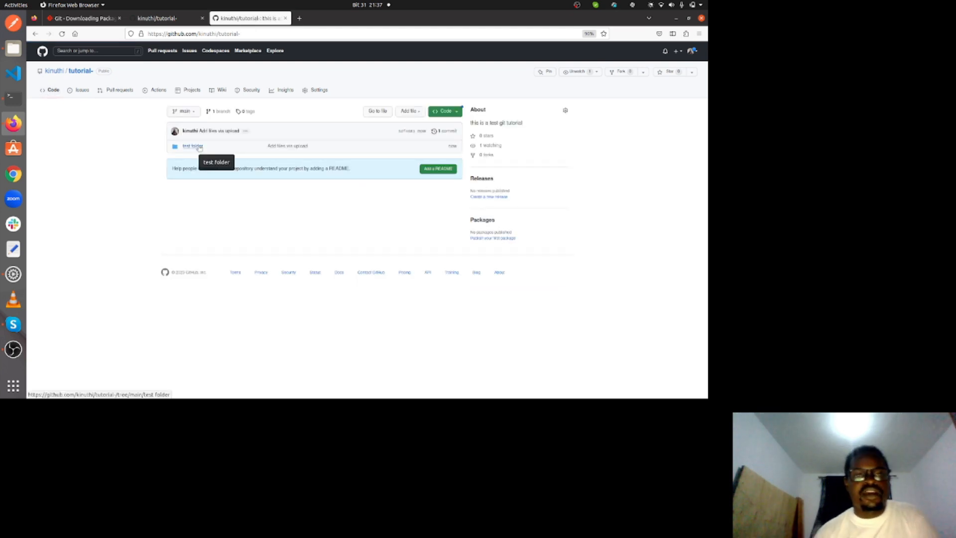
right_click(199, 148)
left_click(215, 155)
left_click(319, 18)
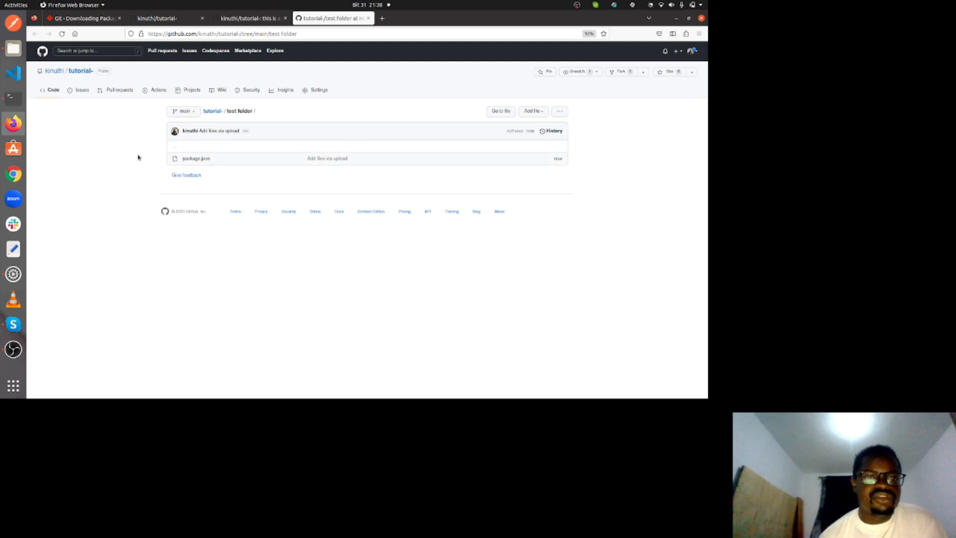
- Go to the repository owner's profile and open its list of repositories
left_click(120, 95)
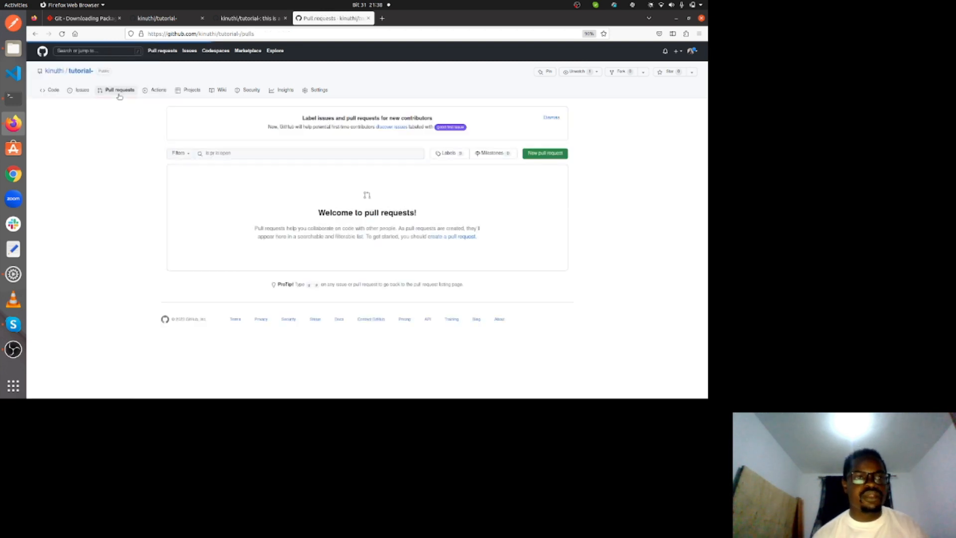
mouse_move(58, 74)
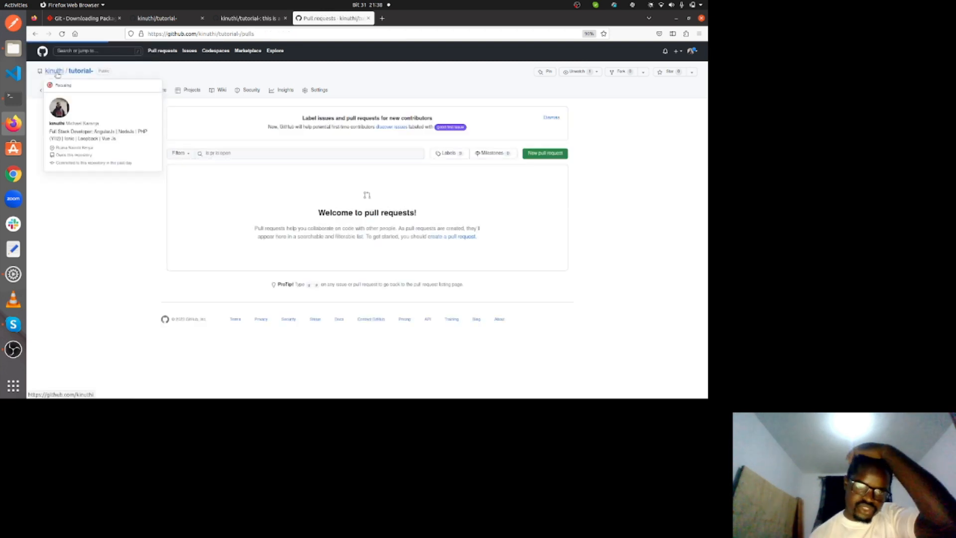
left_click(58, 73)
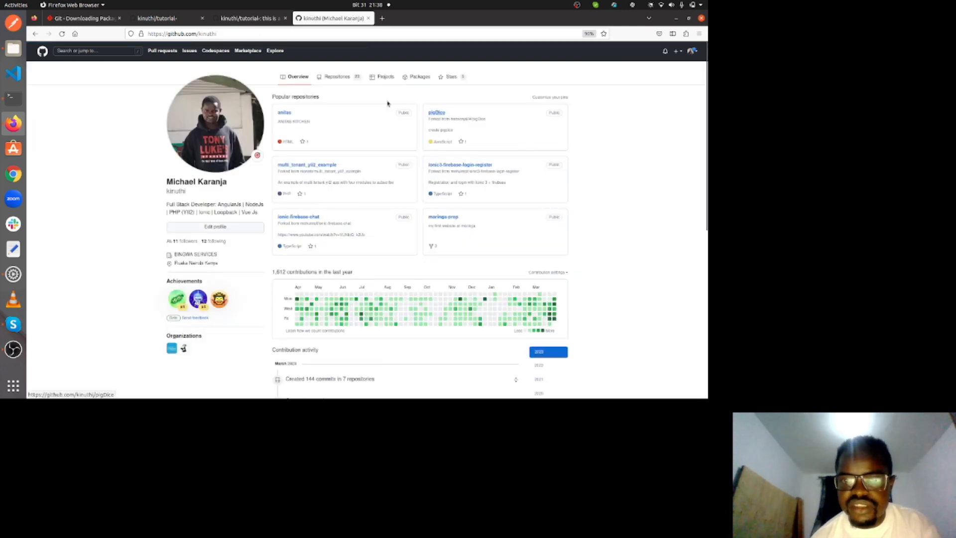
left_click(338, 79)
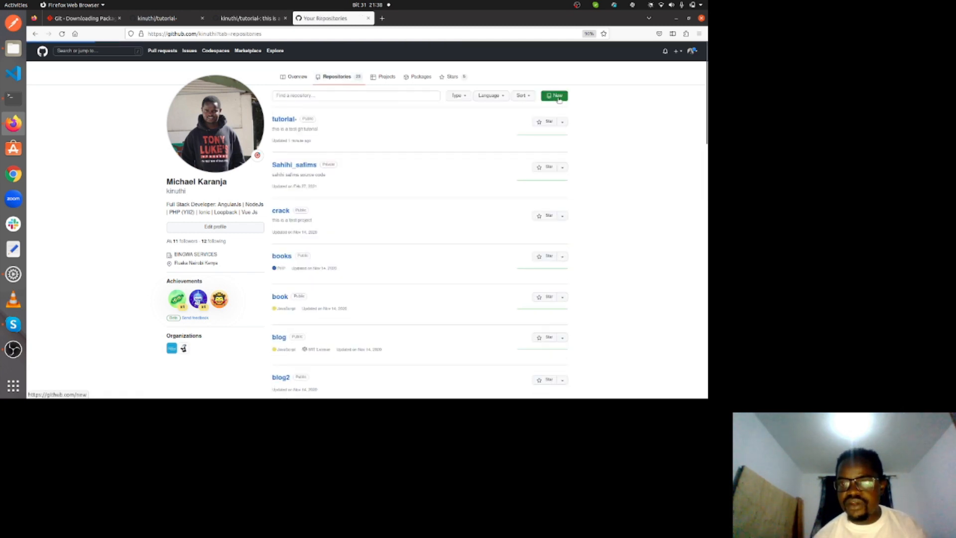
- Start a new repository and name it "tutorial 2"
left_click(558, 96)
left_click(318, 128)
type("ta")
type("to")
type("rial ")
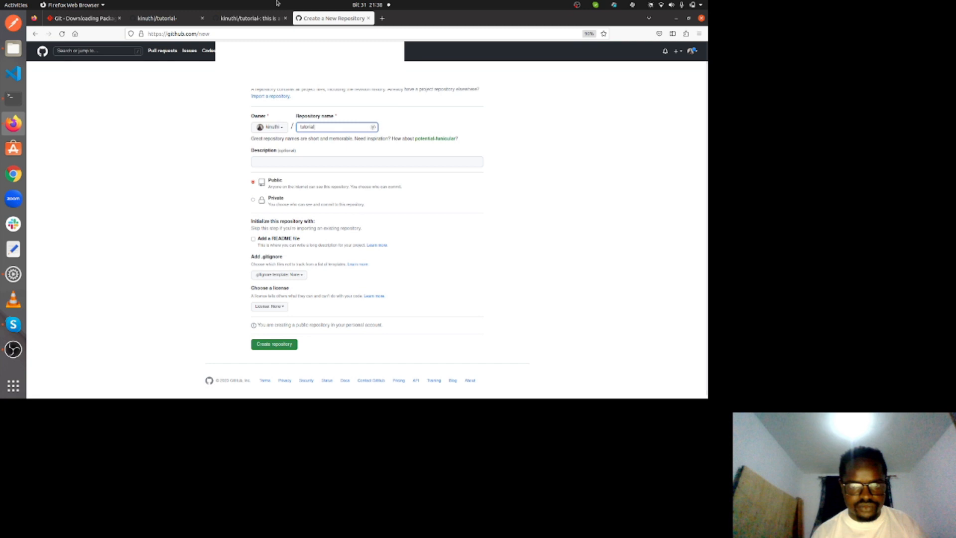
type("2")
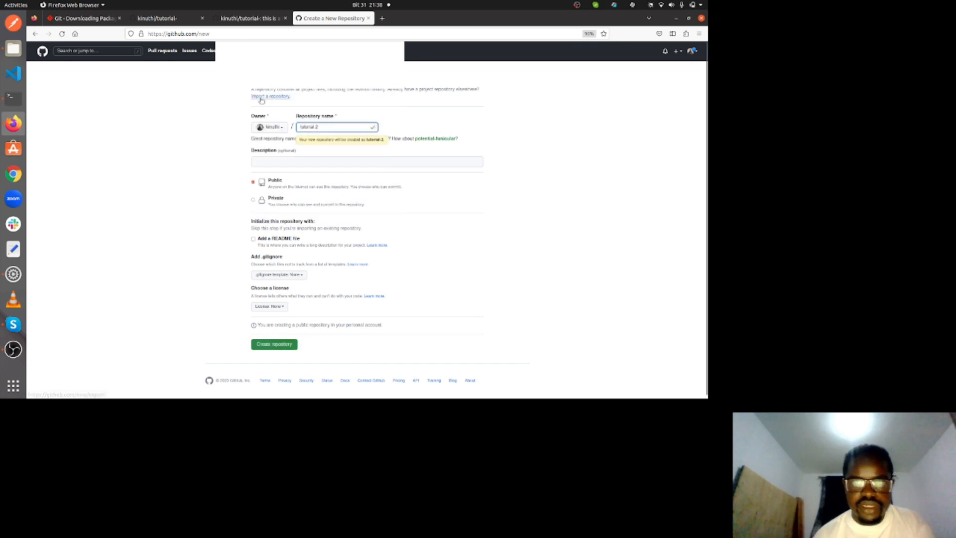
- Describe the new repository as "tutorial 2 method of uploading files to git" and create it as public
left_click(264, 162)
type("tu")
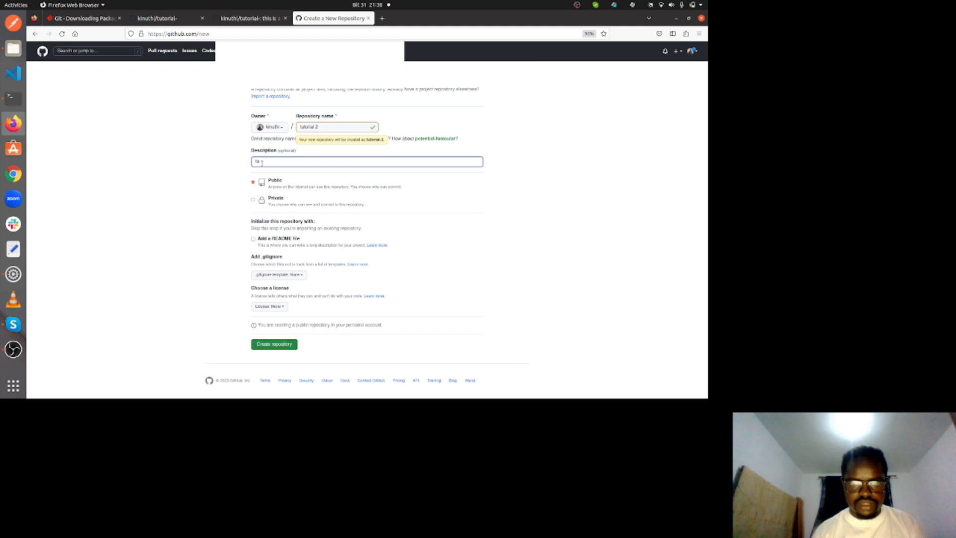
type("tu")
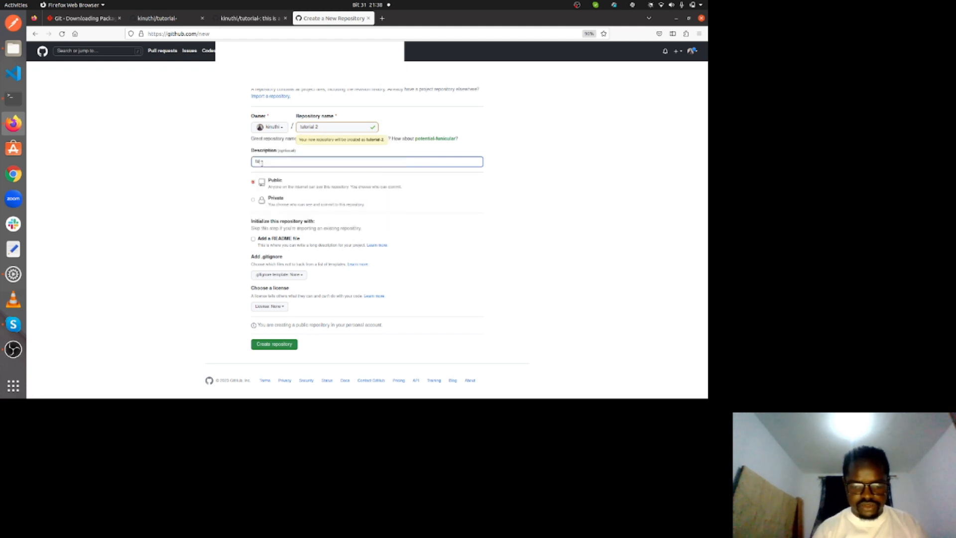
type("torial 2 ")
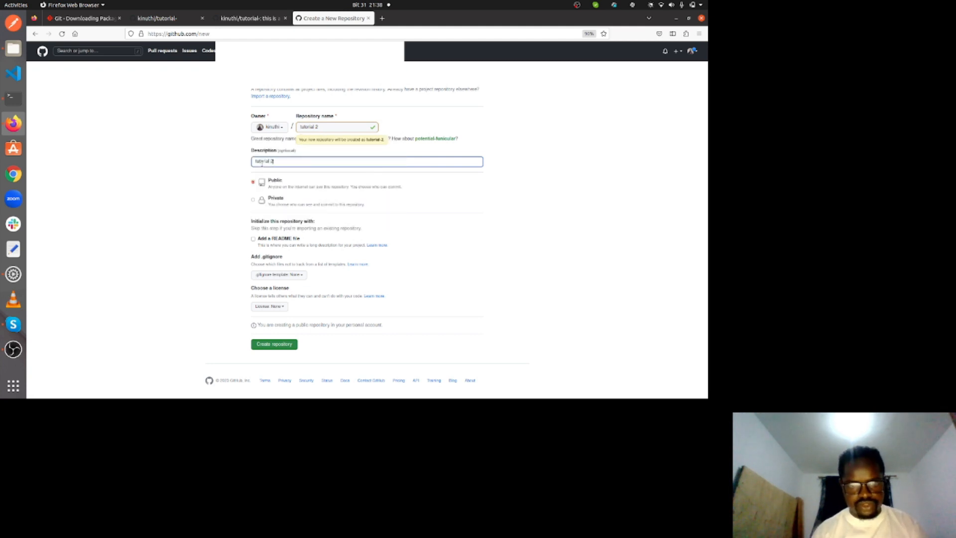
type("method")
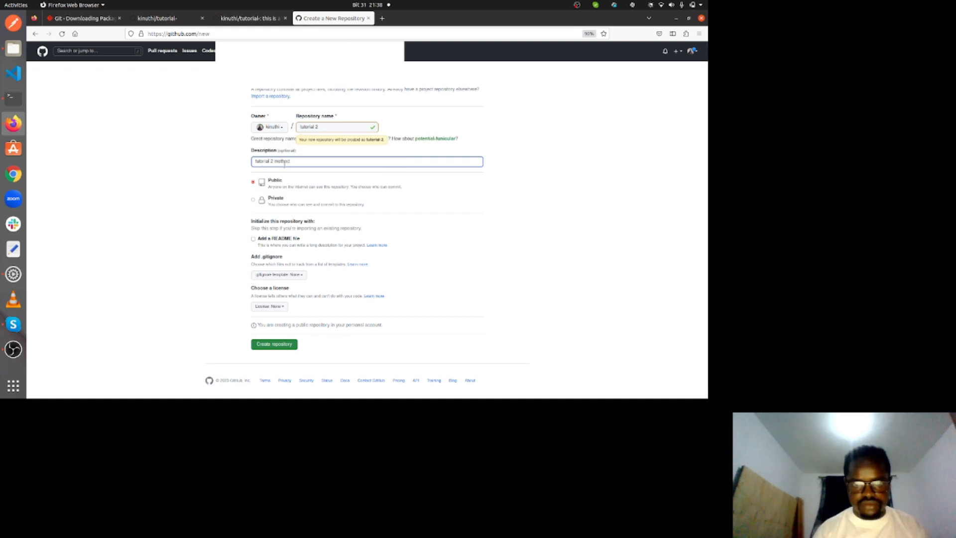
type(" of")
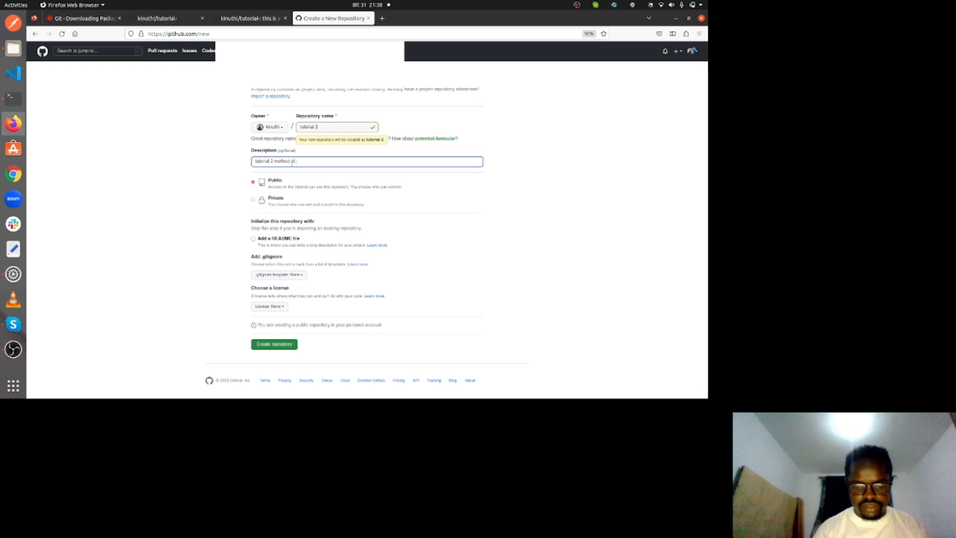
type(" uploadin")
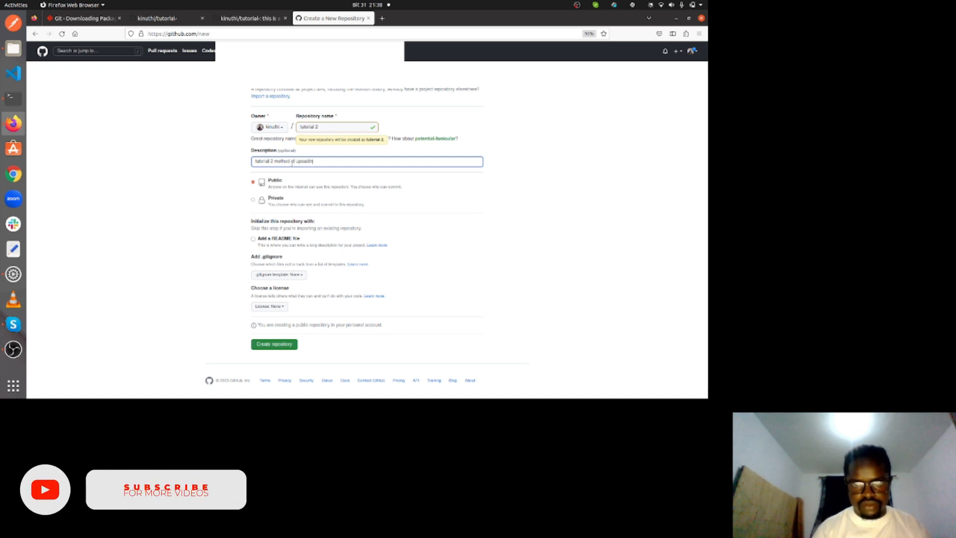
type("g files to")
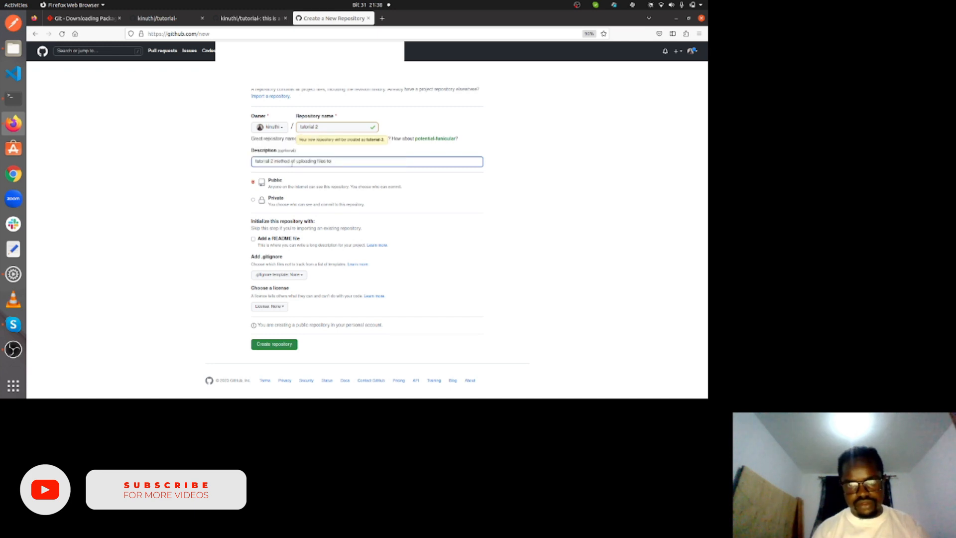
type(" git")
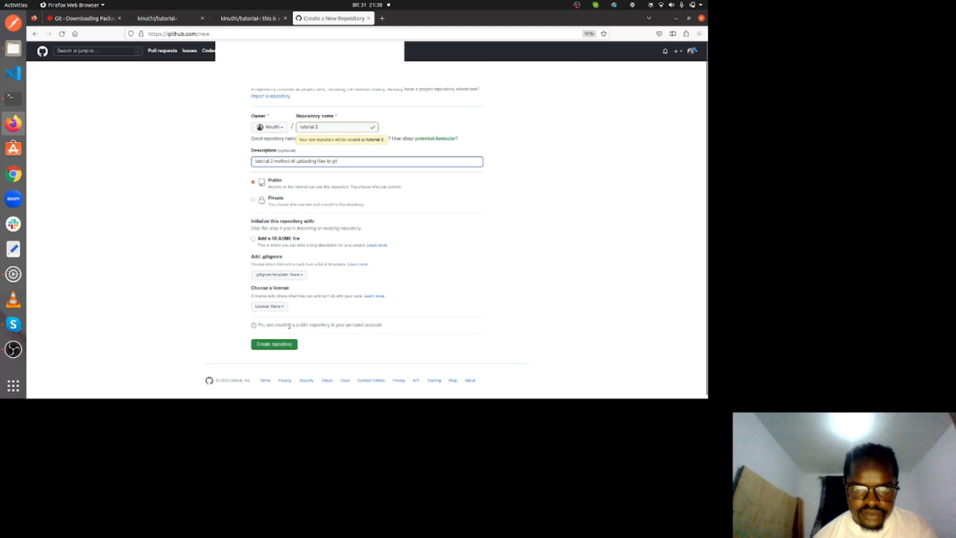
left_click(275, 348)
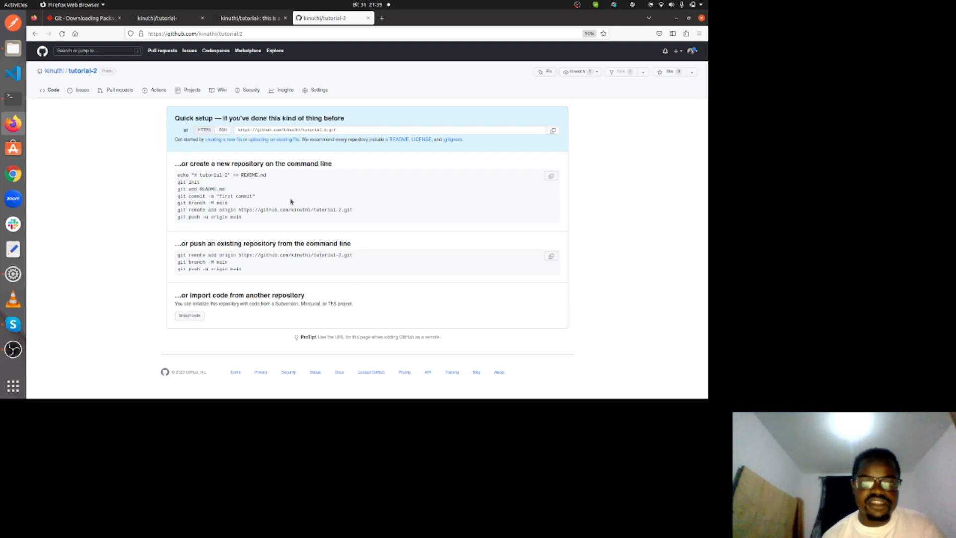
- View the Git for Windows download page and return to the tutorial-2 repository page
left_click(84, 18)
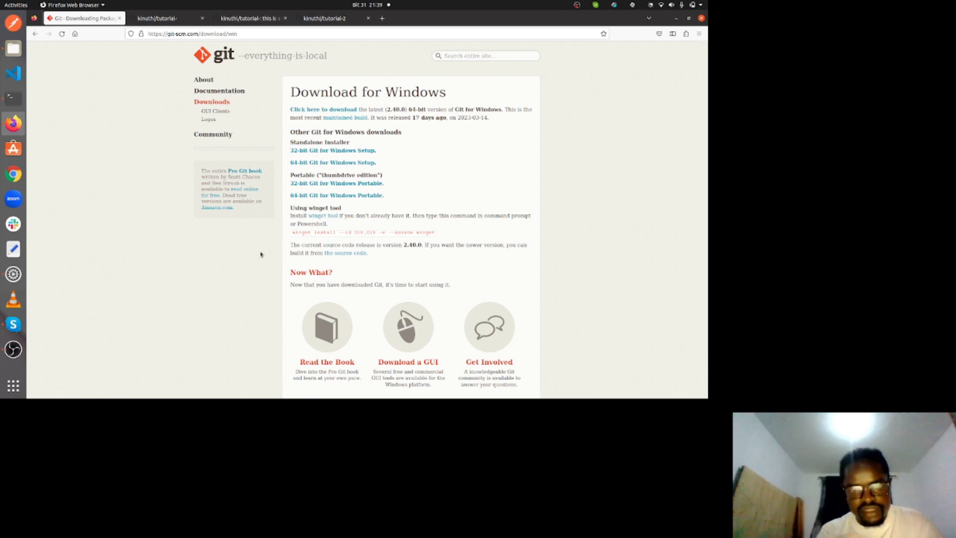
left_click(332, 20)
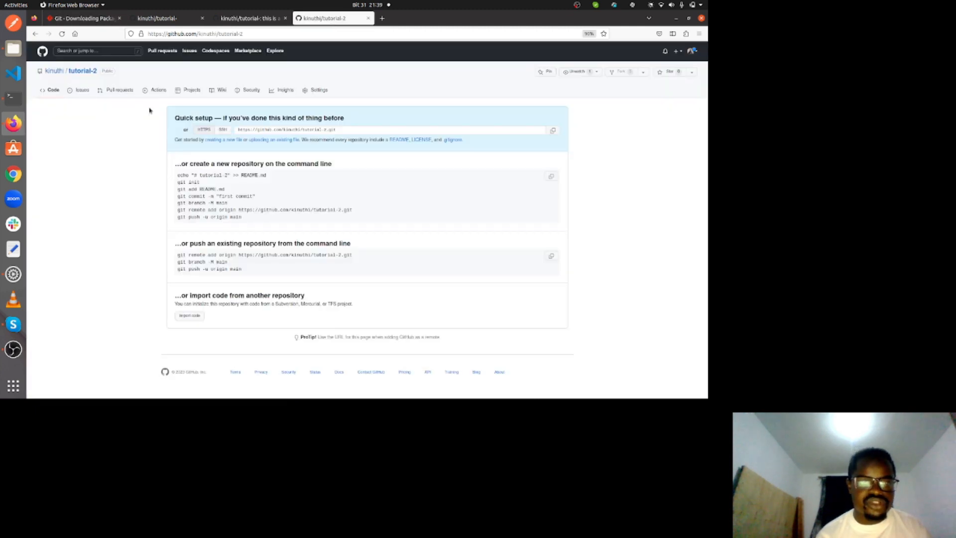
- Switch to the system terminal, change into the tutorial directory and open it in Visual Studio Code with "code ."
left_click(14, 98)
type("code")
key("BackSpace")
key("BackSpace")
key("BackSpace")
key("BackSpace")
type("cd tuto")
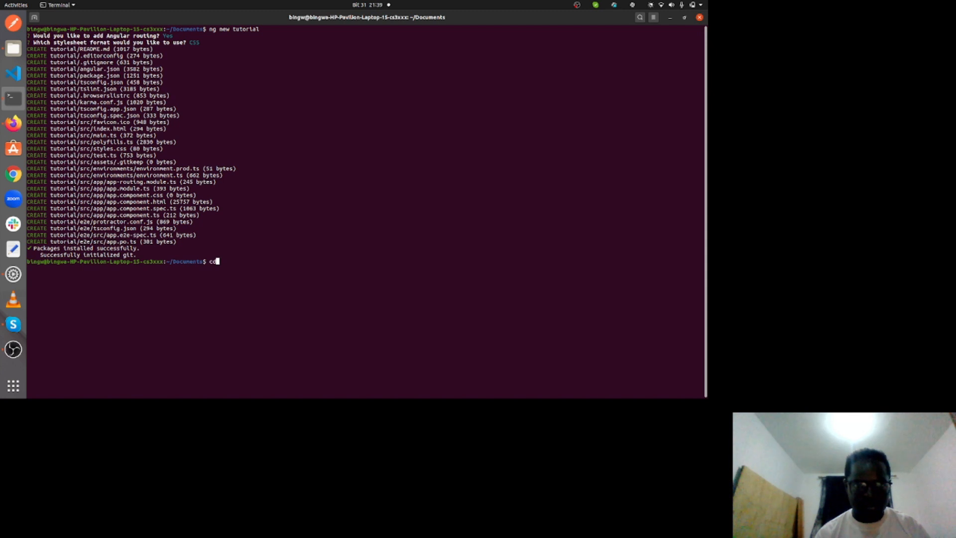
key("BackSpace")
type("orial")
key("Return")
type("code .")
key("Return")
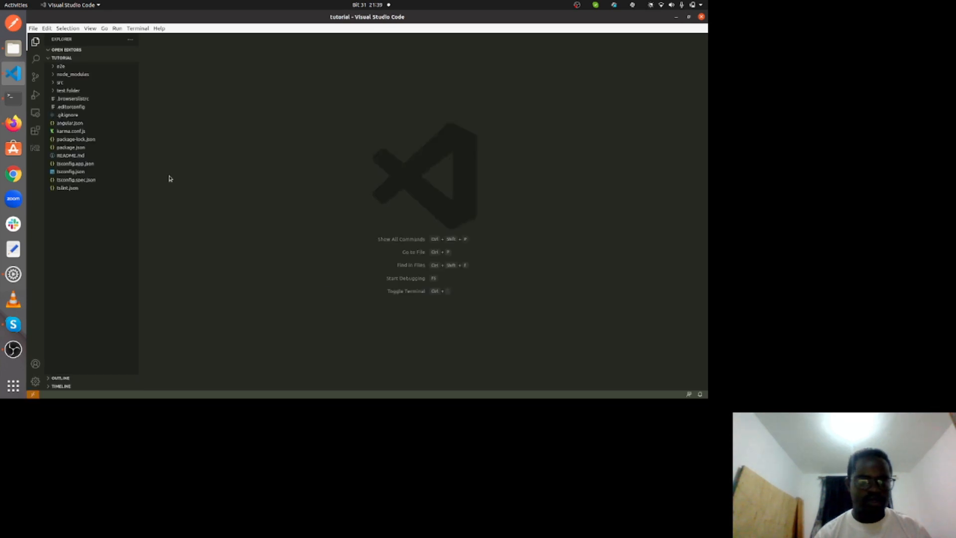
- Open a new integrated terminal for the tutorial project and dismiss both GitHub Copilot notifications
left_click(138, 29)
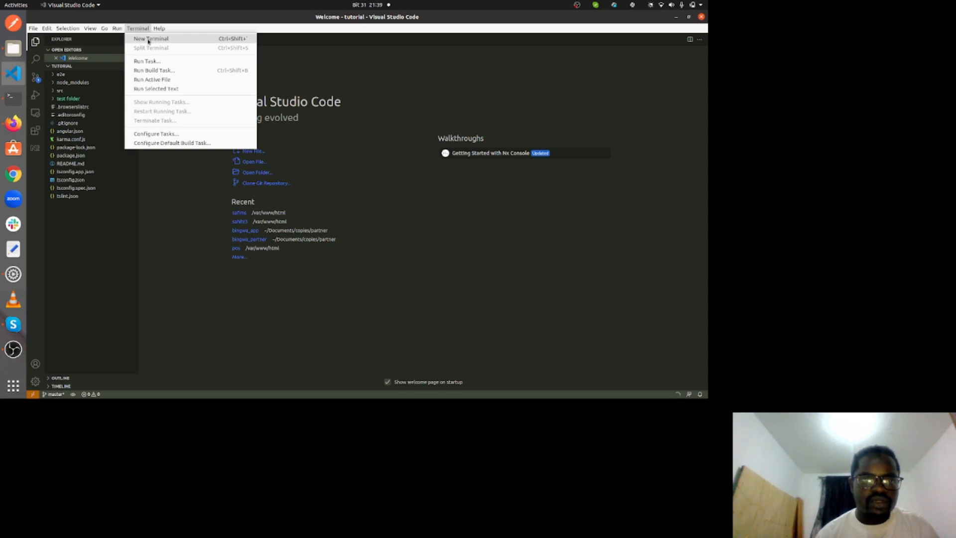
left_click(148, 40)
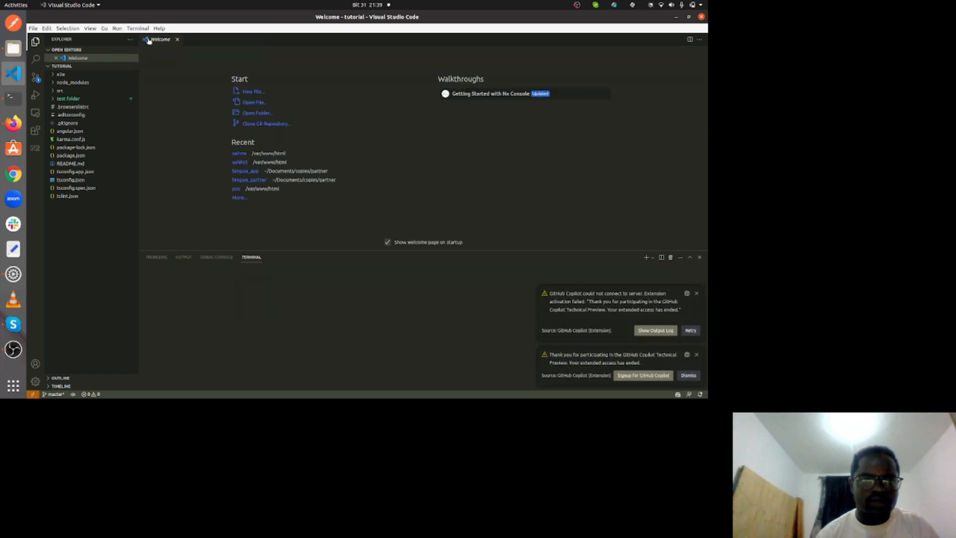
left_click(697, 293)
left_click(697, 355)
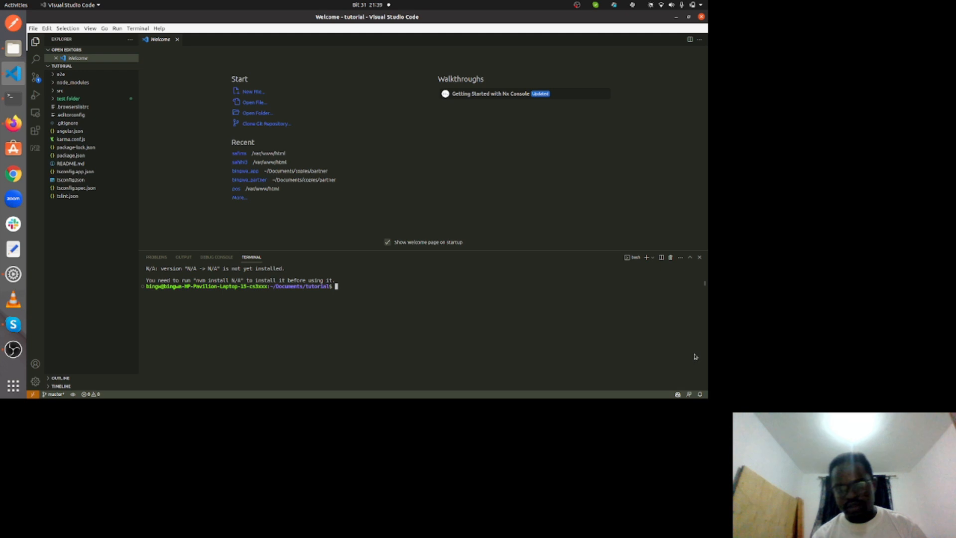
- Run git in the integrated terminal to review its common commands, and switch back to the tutorial-2 page in Firefox
type("git")
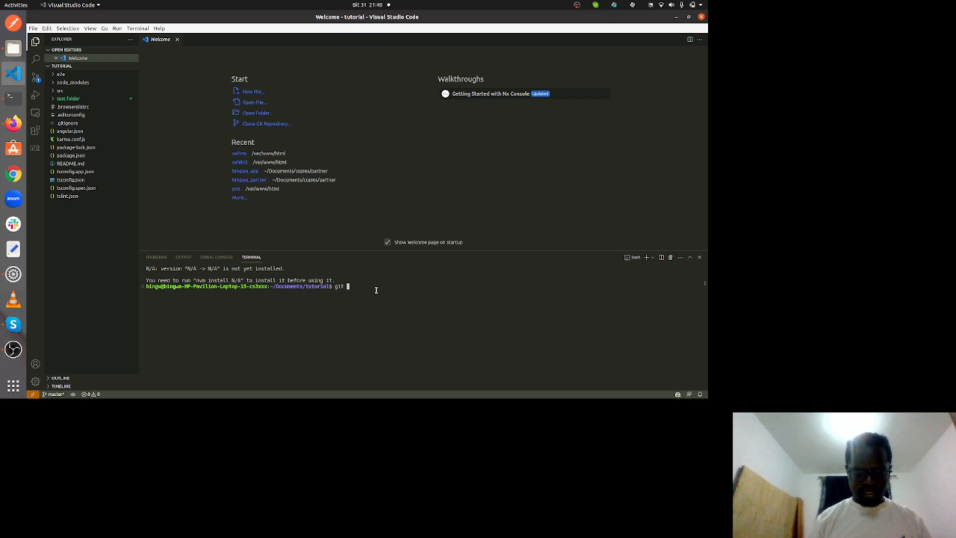
key("Return")
scroll(376, 289, "up", 10)
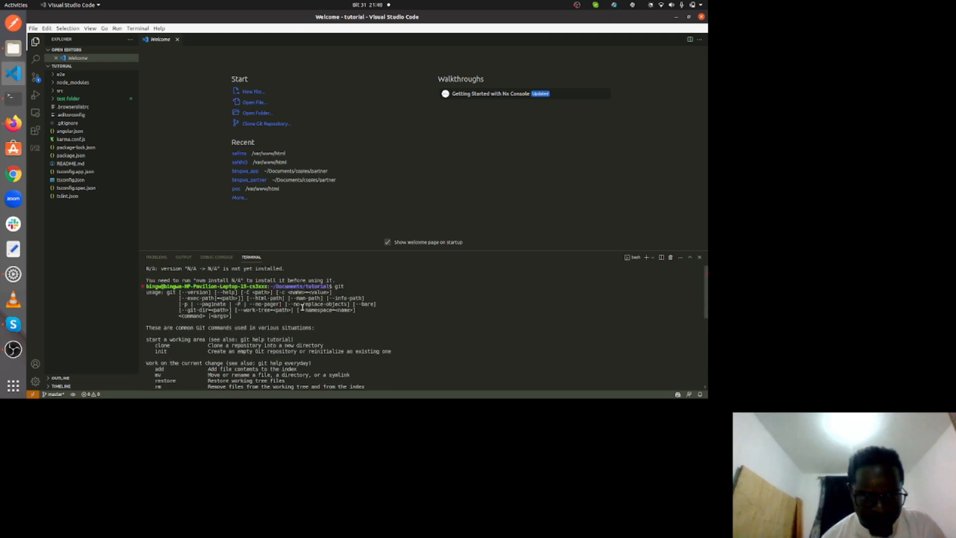
scroll(302, 308, "down", 10)
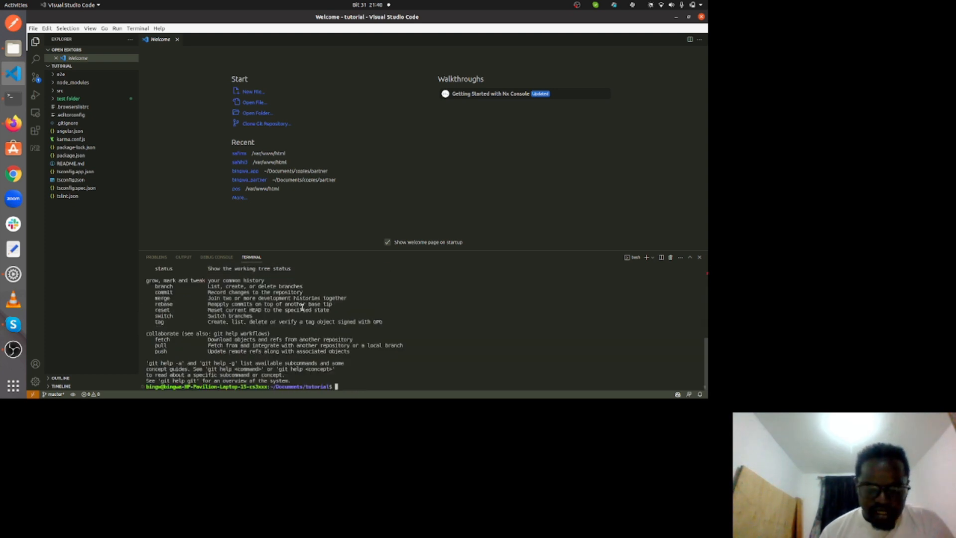
scroll(249, 319, "up", 5)
scroll(282, 319, "up", 4)
scroll(281, 319, "down", 10)
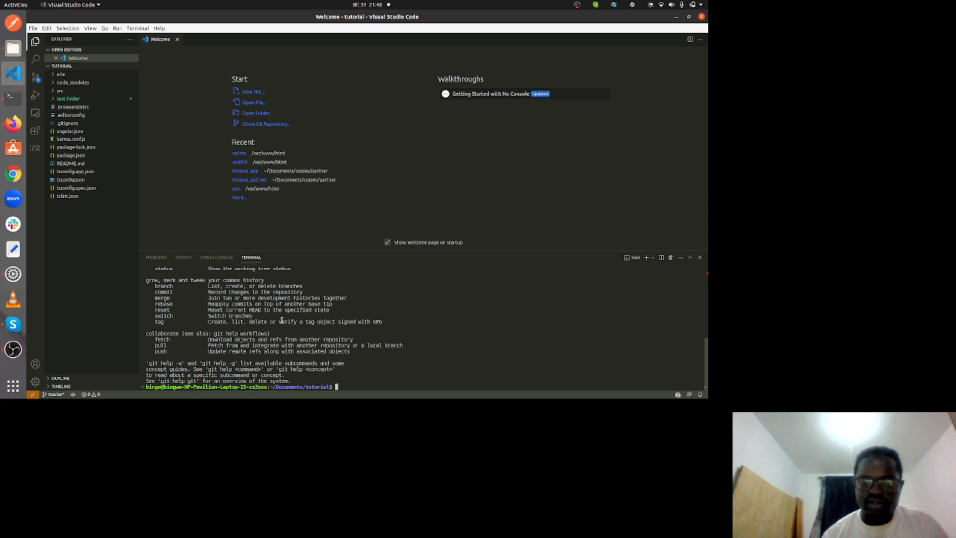
left_click(13, 123)
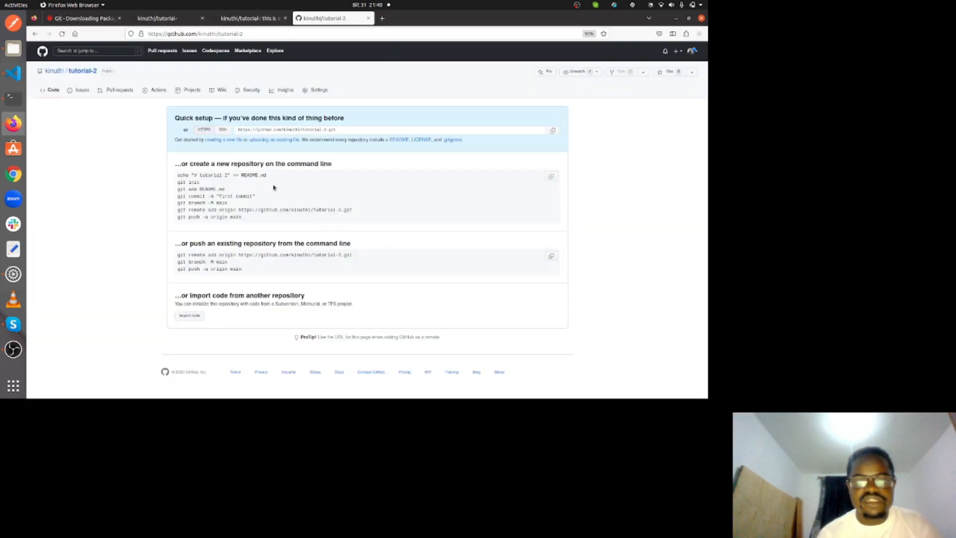
- Review the command-line setup commands on the tutorial-2 page, and run "git init" in the cleared integrated terminal of Visual Studio Code
left_click_drag(176, 185, 256, 221)
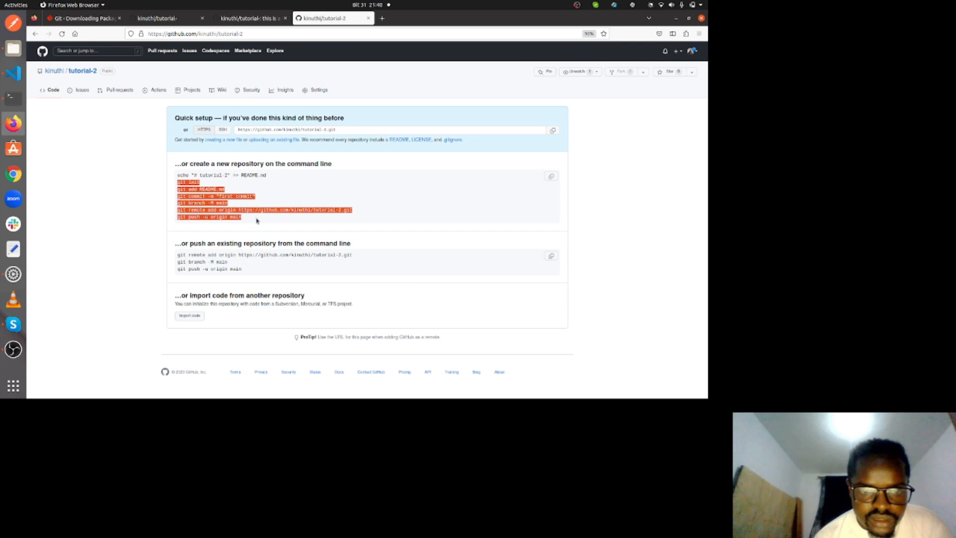
left_click(258, 194)
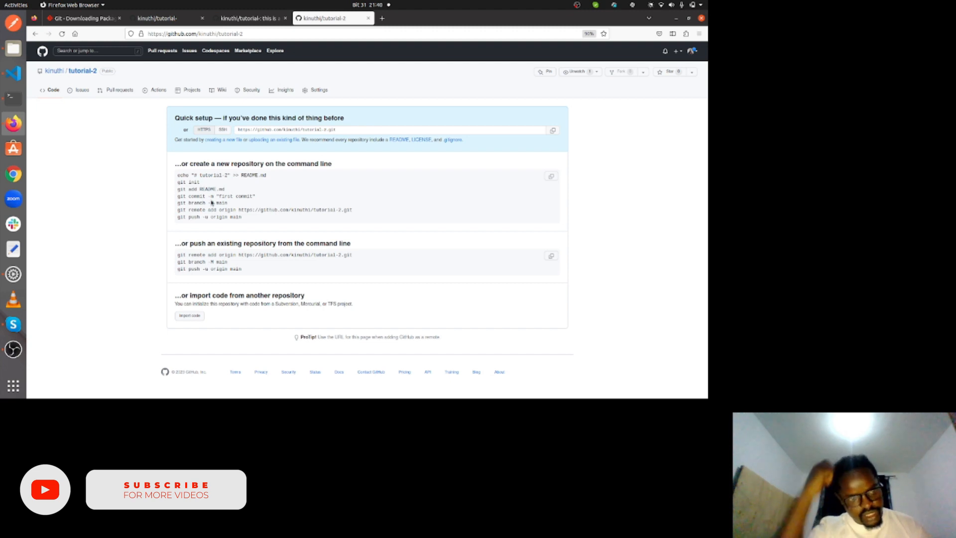
left_click(13, 74)
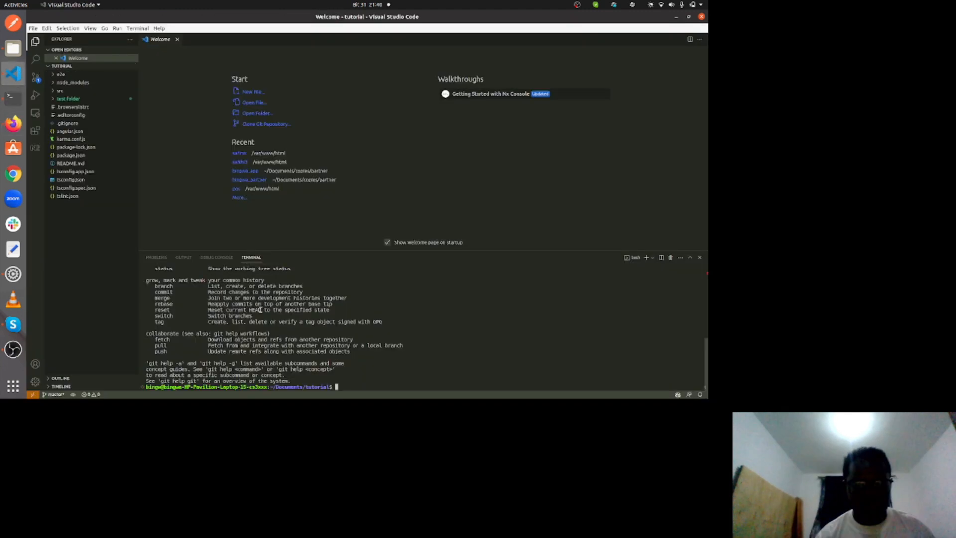
key("ctrl+l")
type("git init")
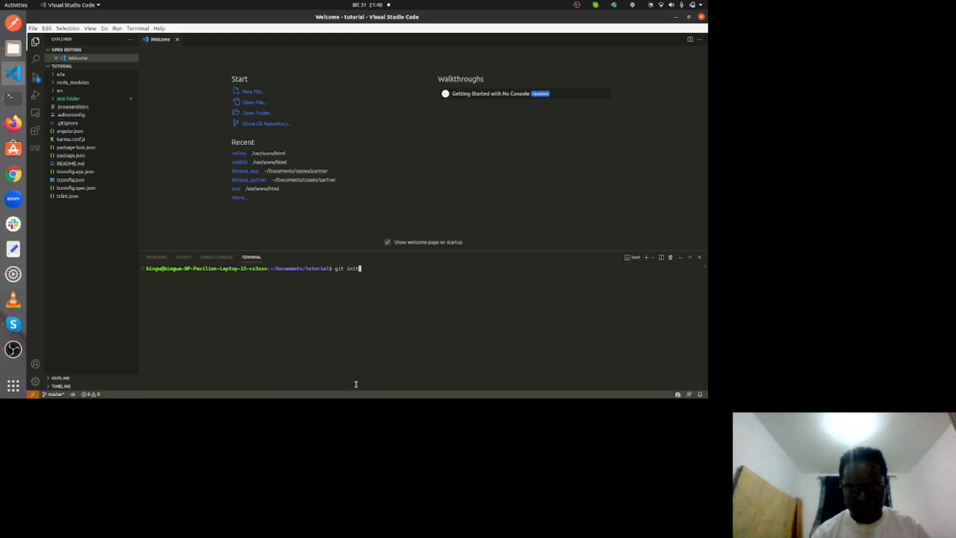
key("Return")
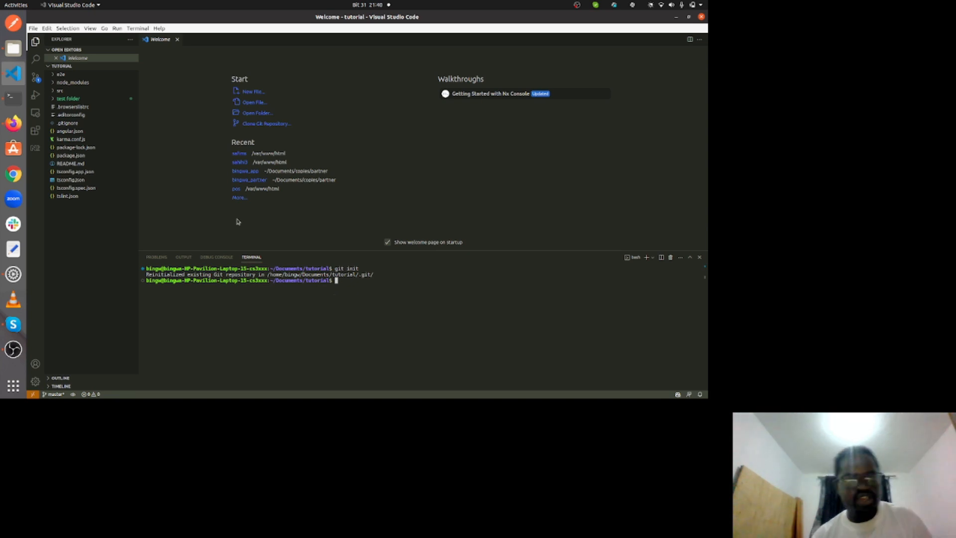
- Examine the tutorial folder's contents, including .git, in the file manager and return to the Visual Studio Code terminal
left_click(14, 48)
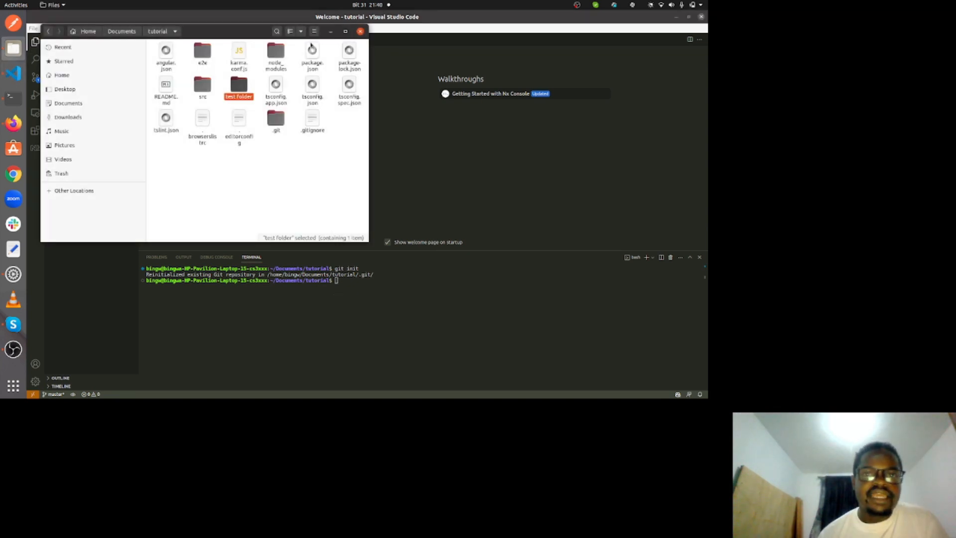
left_click(346, 32)
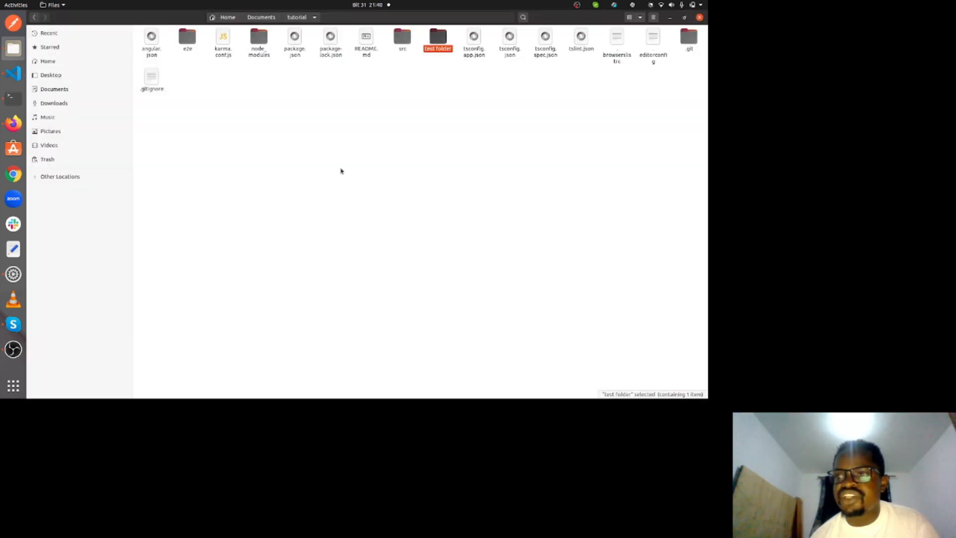
left_click(684, 18)
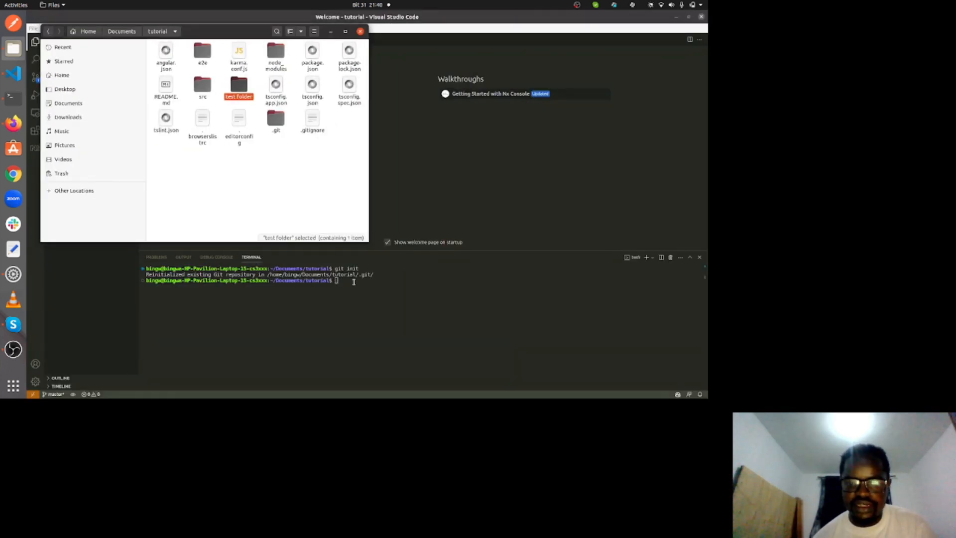
left_click(339, 283)
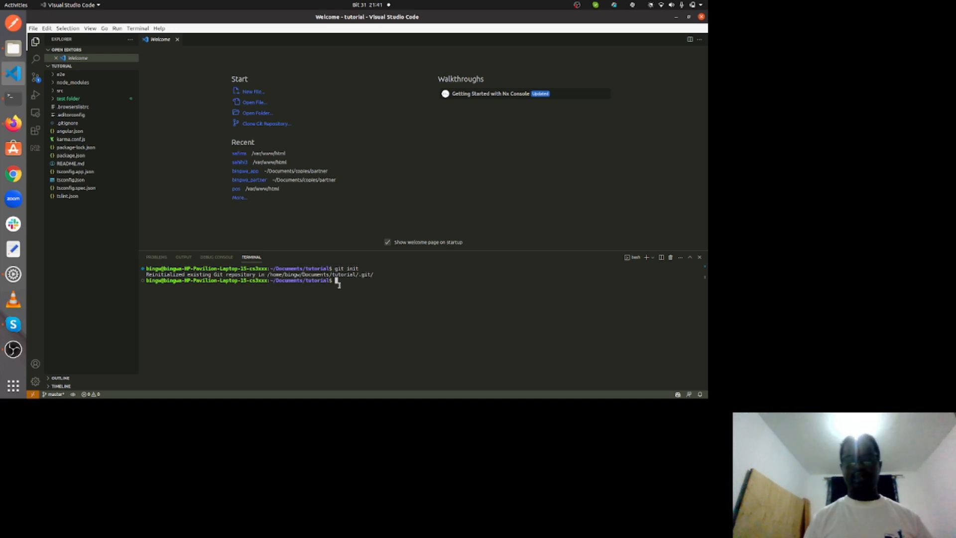
left_click(13, 123)
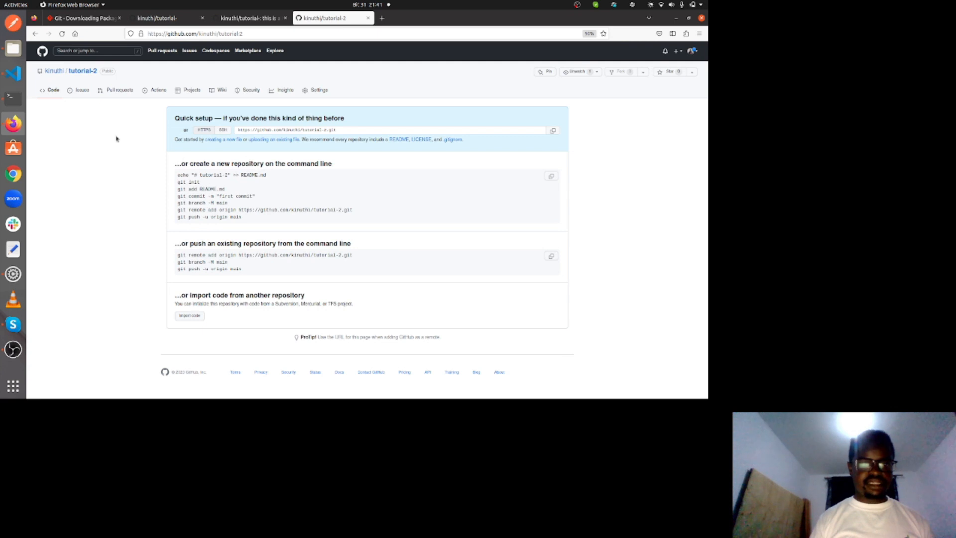
left_click(13, 98)
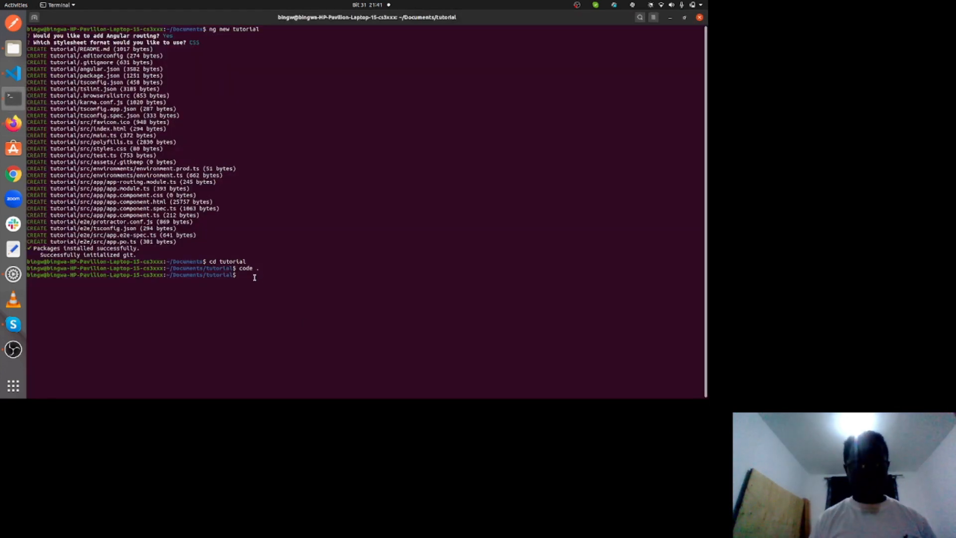
left_click(14, 74)
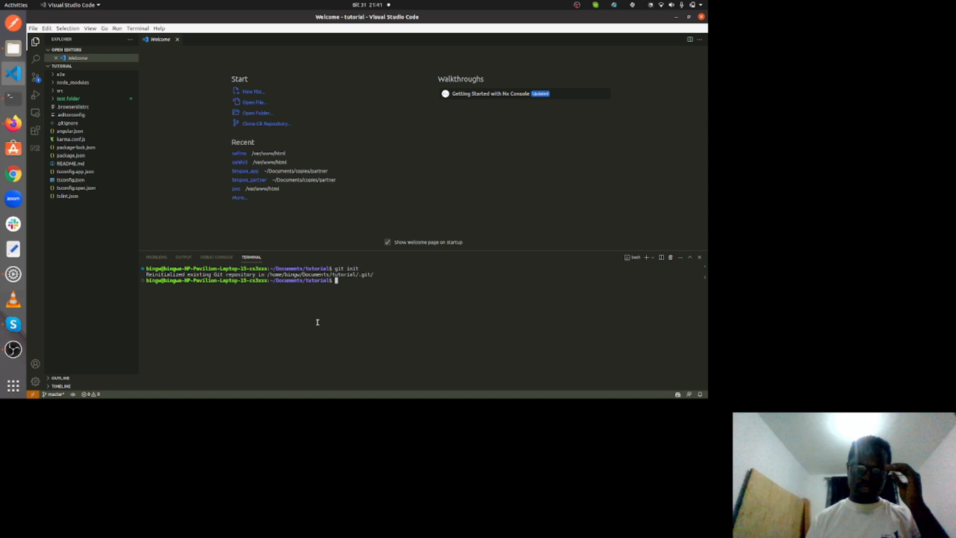
- List the project files with ls and stage angular.json with "git add angular.json"
type("ls")
key("Return")
type("git add ")
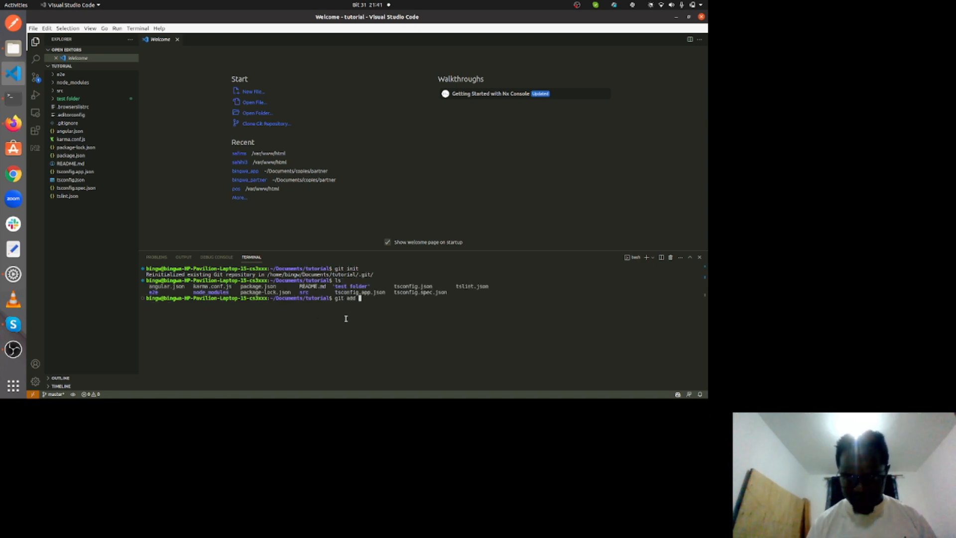
type("angular.json")
key("Return")
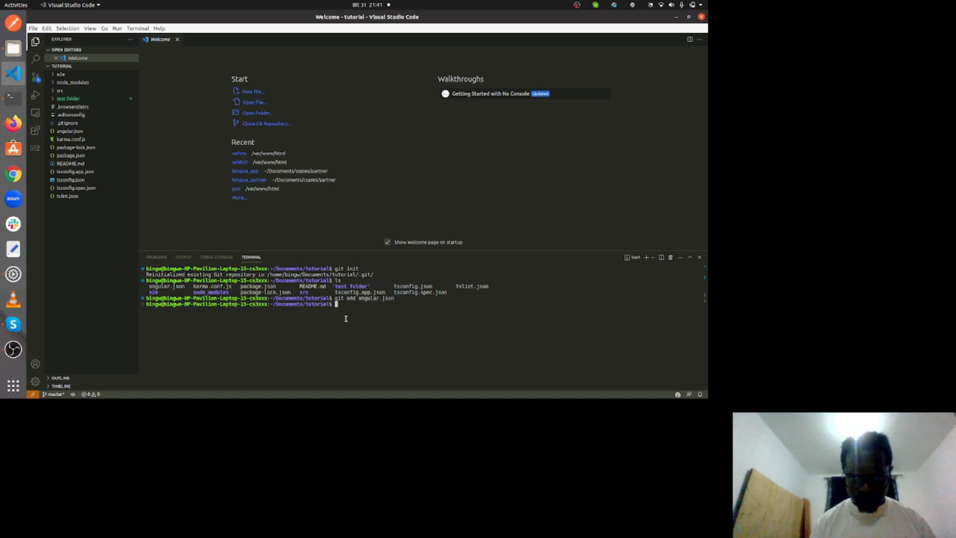
- Check the state of the local repository with "git status"
type("jit status")
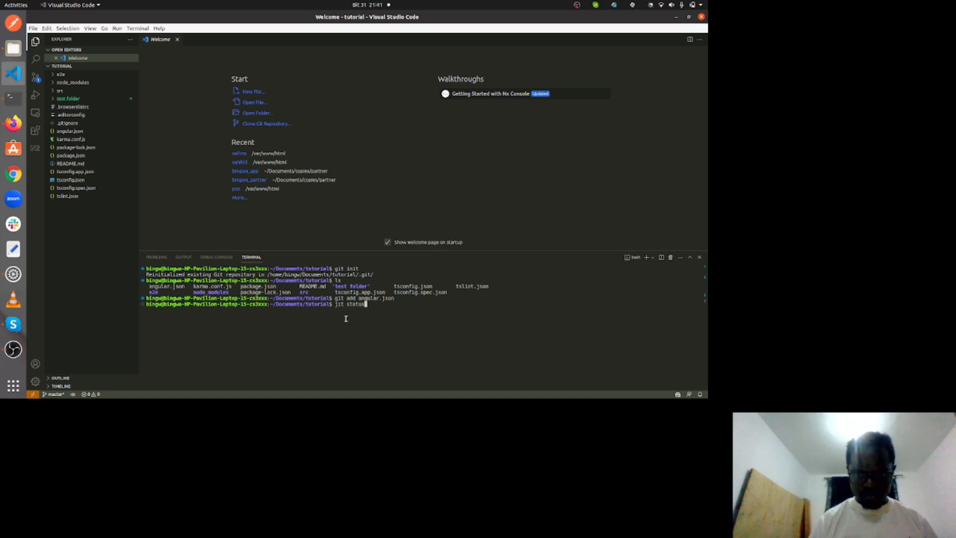
key("BackSpace")
key("BackSpace")
key("BackSpace")
key("BackSpace")
key("BackSpace")
key("BackSpace")
key("BackSpace")
key("BackSpace")
key("BackSpace")
key("BackSpace")
type("git status")
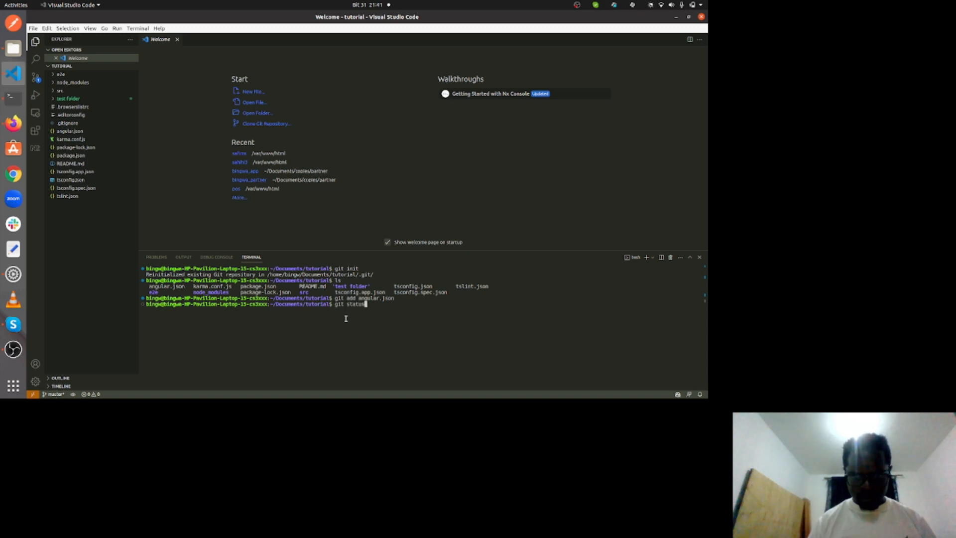
key("Return")
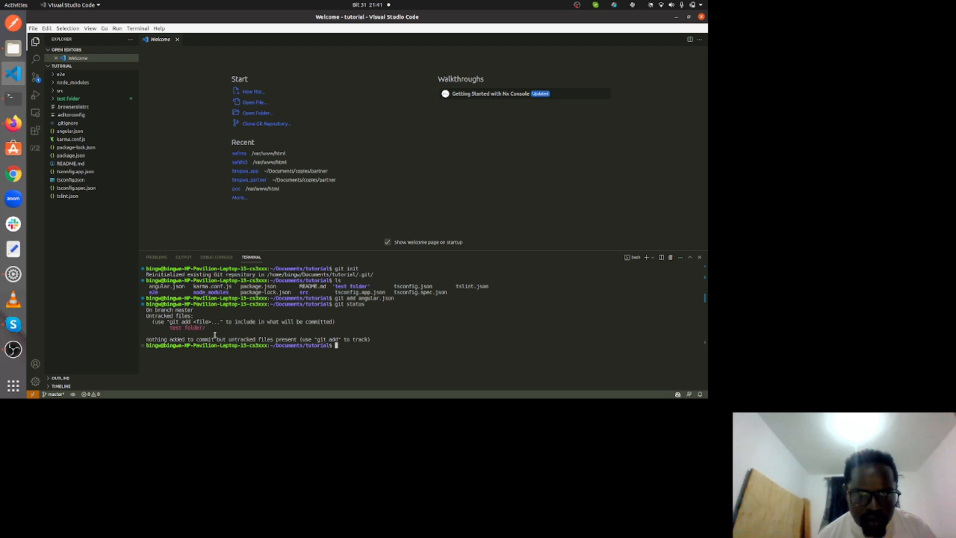
- List the project files again and try to stage README.md with "gid add README.md"
type("ls")
key("Return")
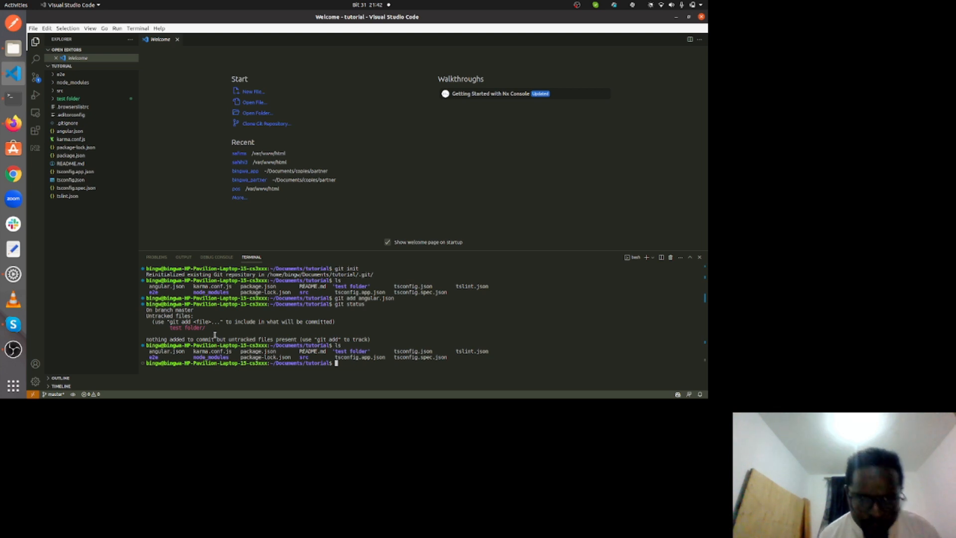
type("gid add ")
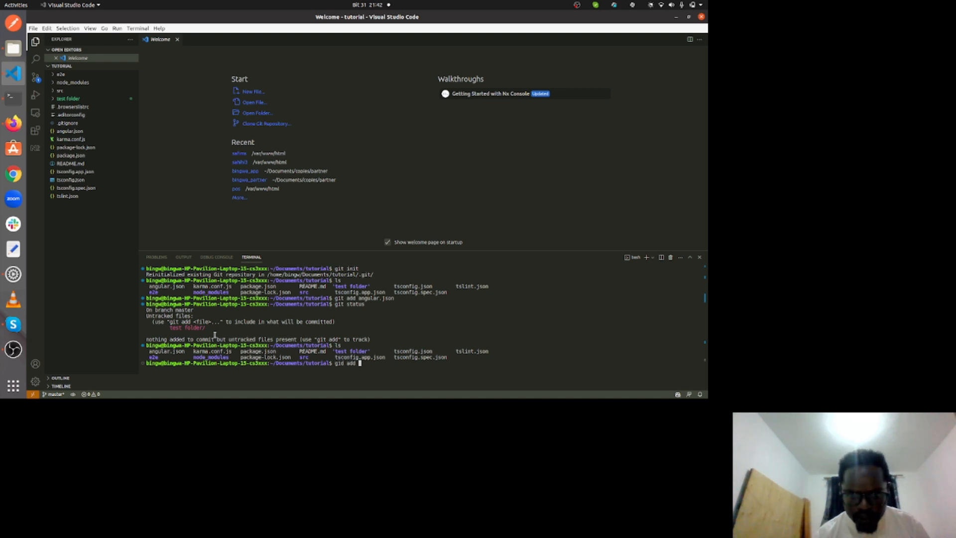
type("/READ")
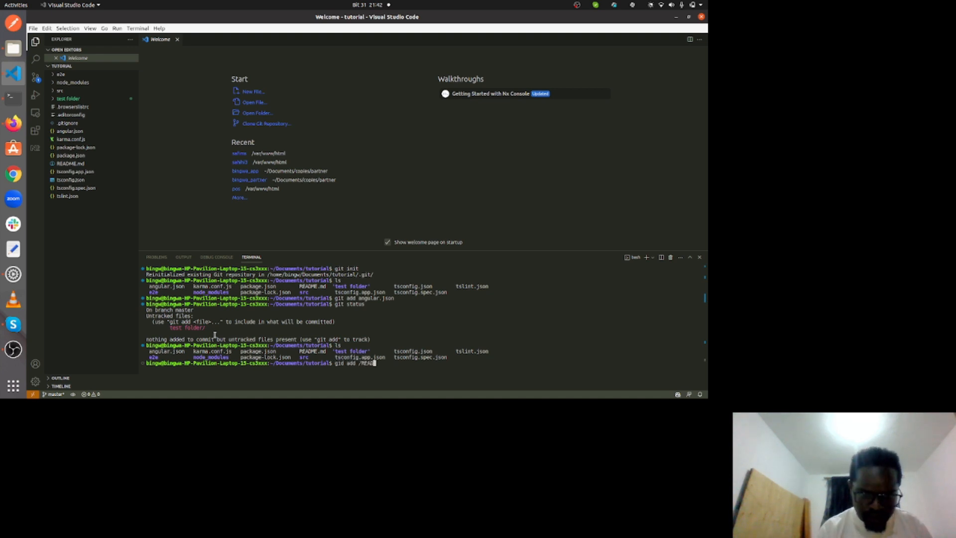
type("ME.md")
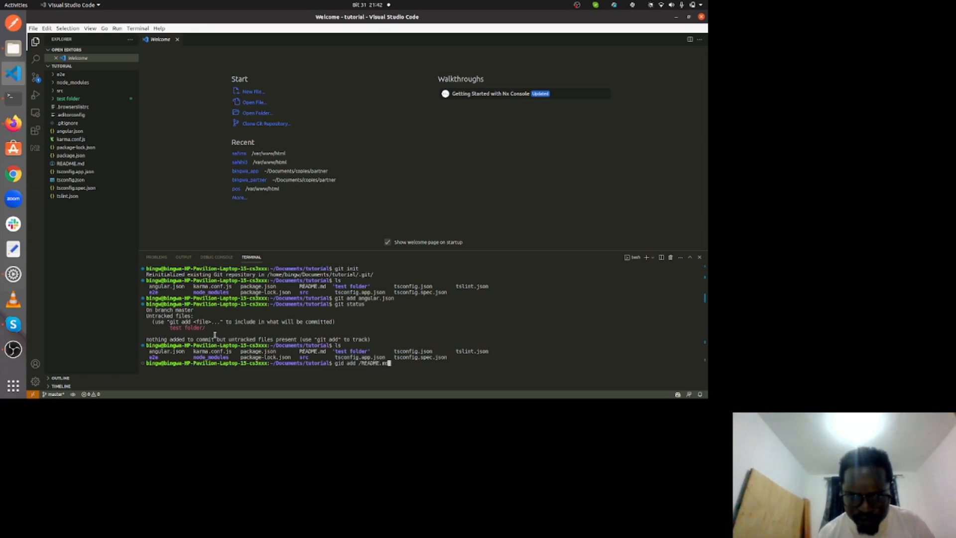
key("Left")
key("Left")
key("Left")
key("Left")
key("Left")
key("Left")
key("Left")
key("BackSpace")
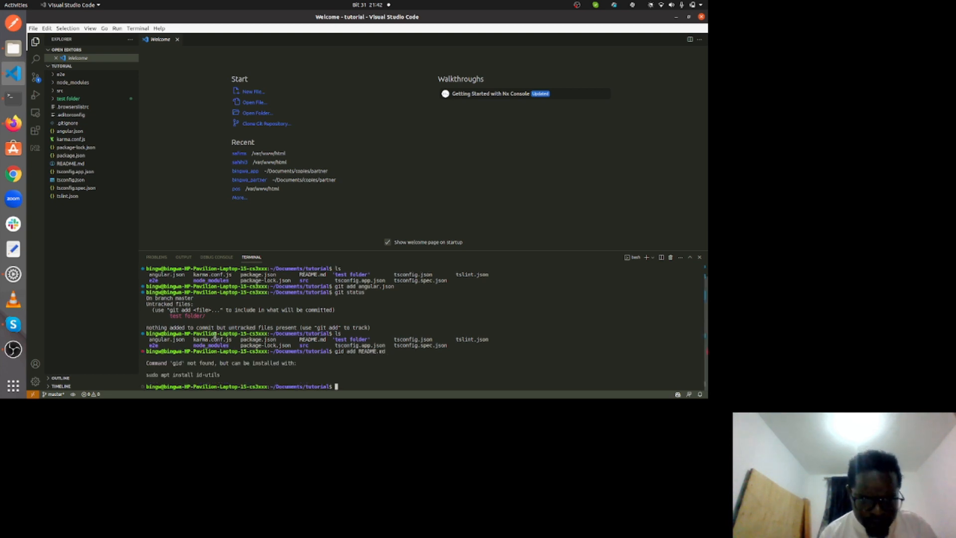
- Correct the previous command to "git add README.md", run it, and check the repository with "git status"
key("Up")
key("Left")
key("Left")
key("Left")
key("Left")
key("Left")
key("Left")
key("Left")
key("Left")
key("Left")
key("Left")
key("Left")
key("Left")
key("Left")
key("Left")
key("Left")
key("Delete")
type("t")
key("Return")
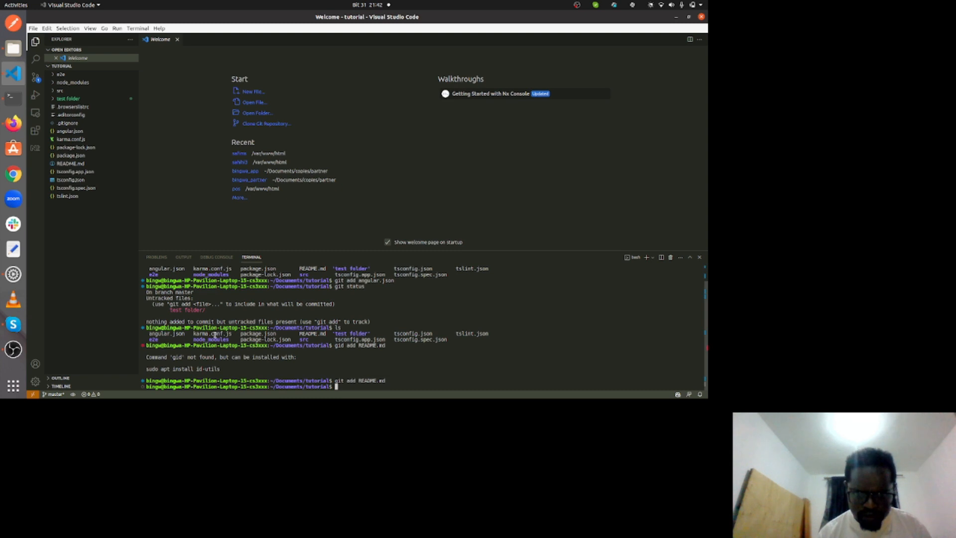
type("git status")
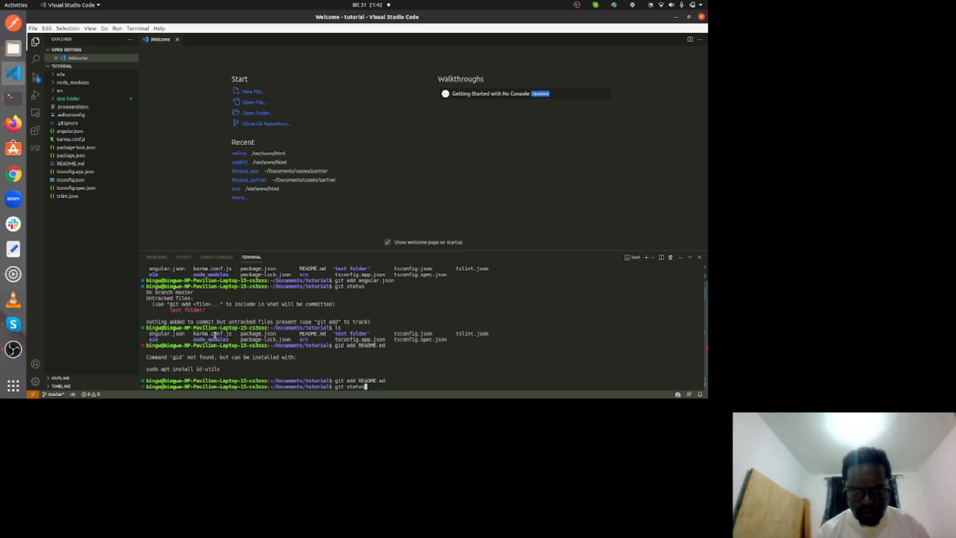
key("Return")
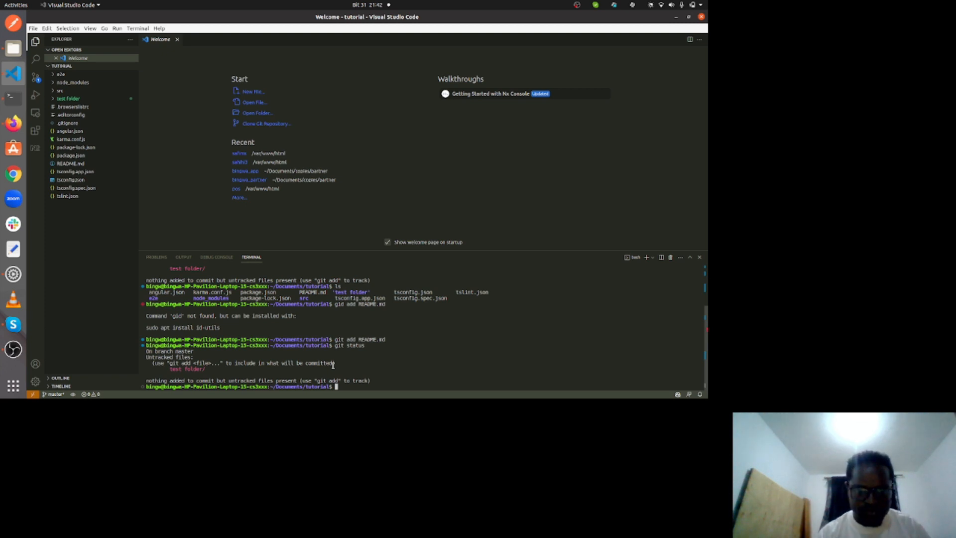
- Stage all remaining changes with "git add ." and check them with "git status"
type("git")
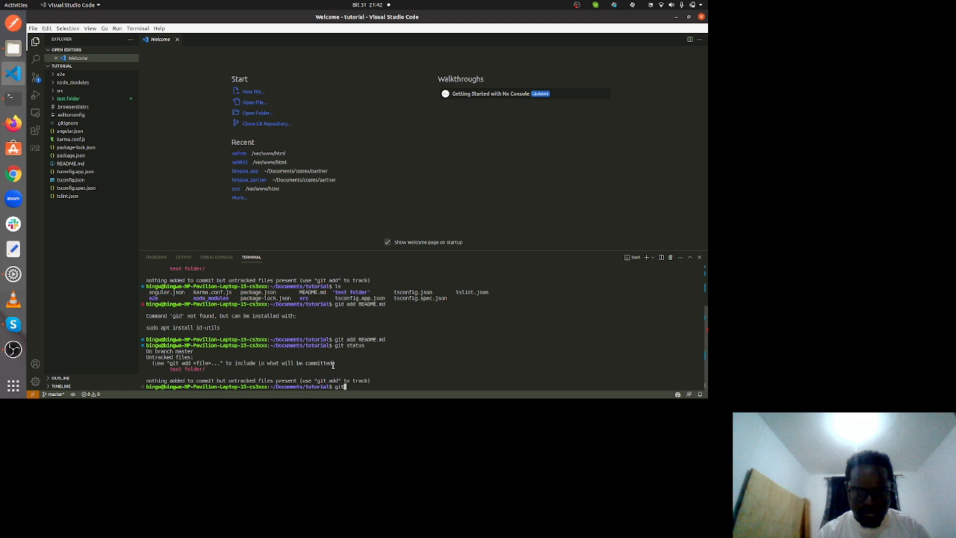
key("BackSpace")
key("BackSpace")
key("BackSpace")
type("git add .")
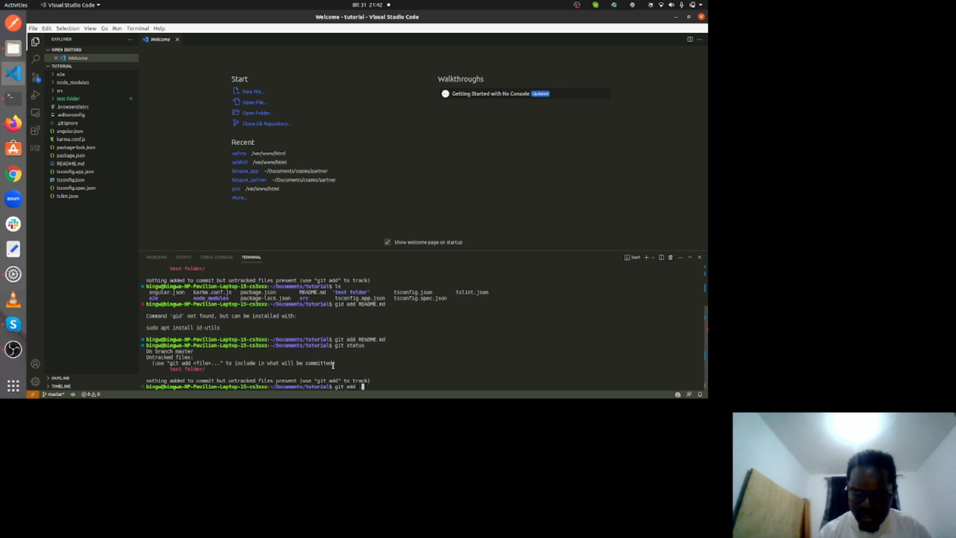
key("Return")
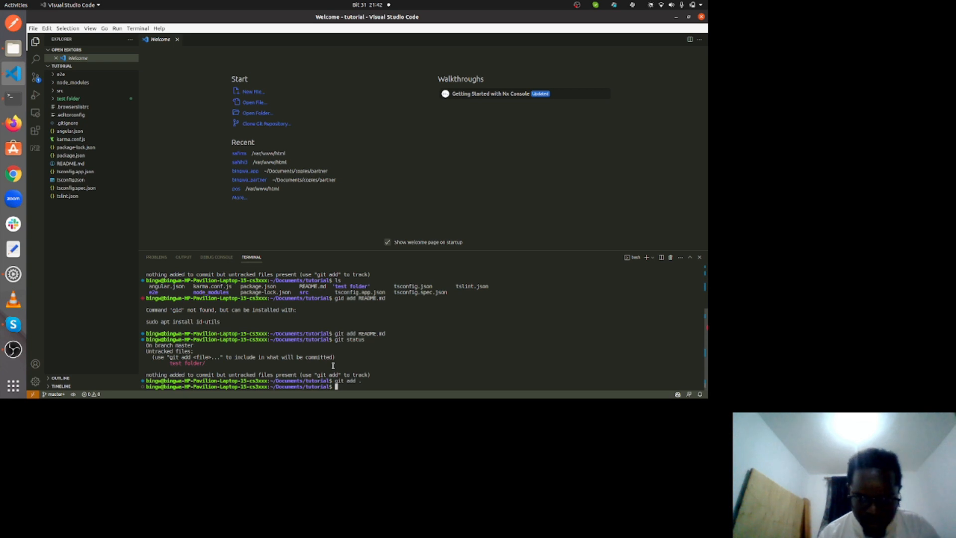
type("git status")
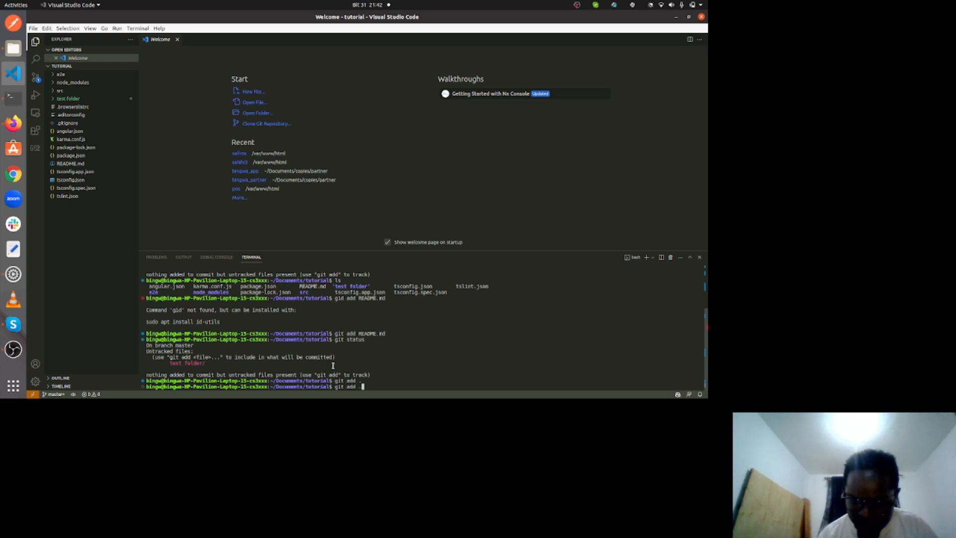
key("Return")
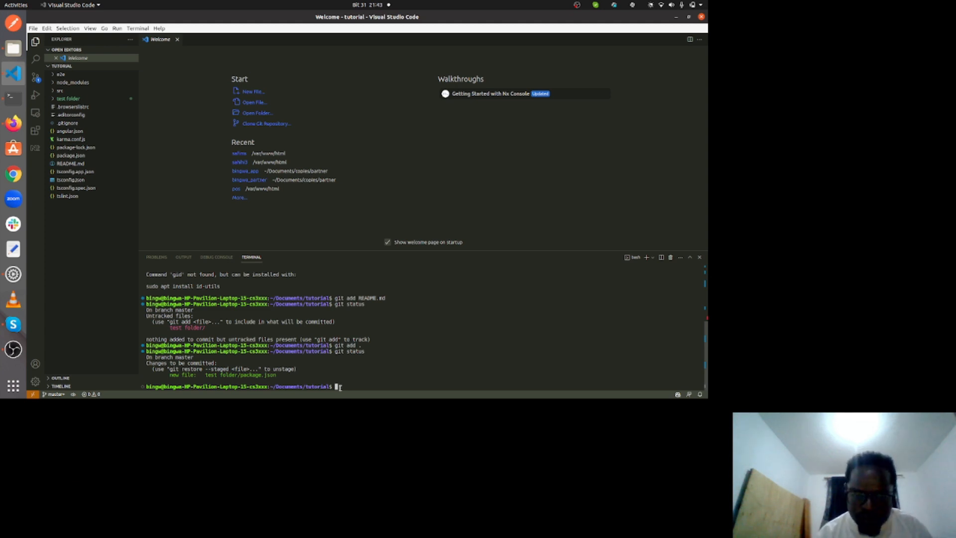
- Commit the staged files with git commit -m "initial commit"
type("git commit -m \"inittial")
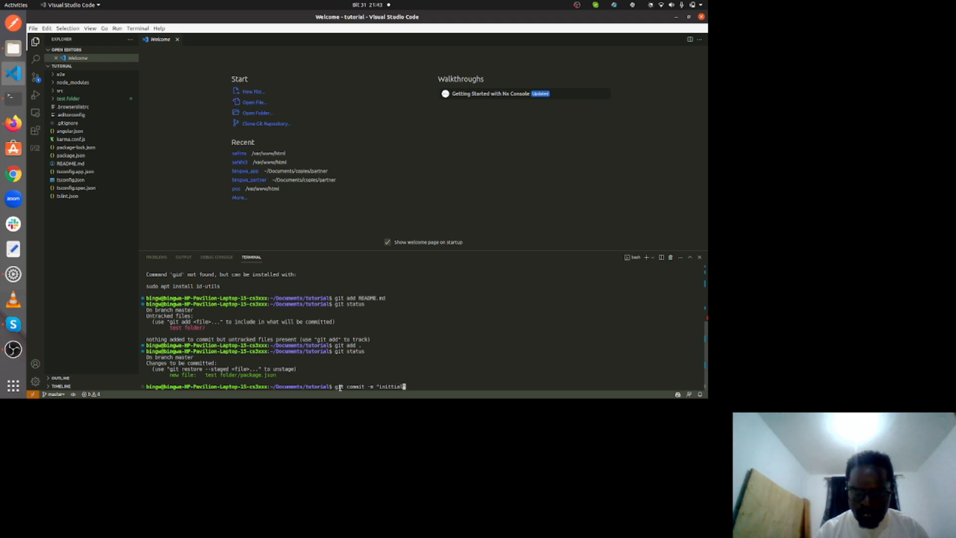
left_click(13, 123)
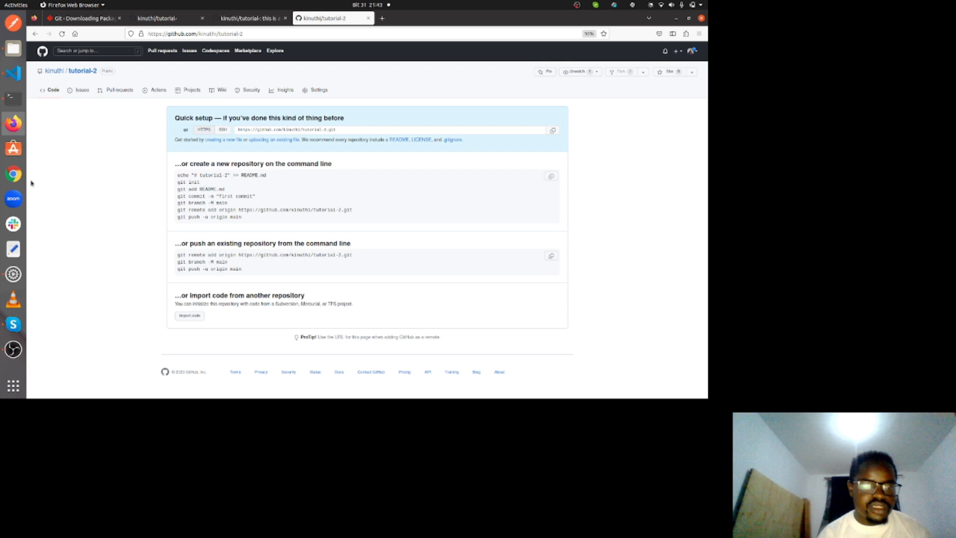
left_click(13, 98)
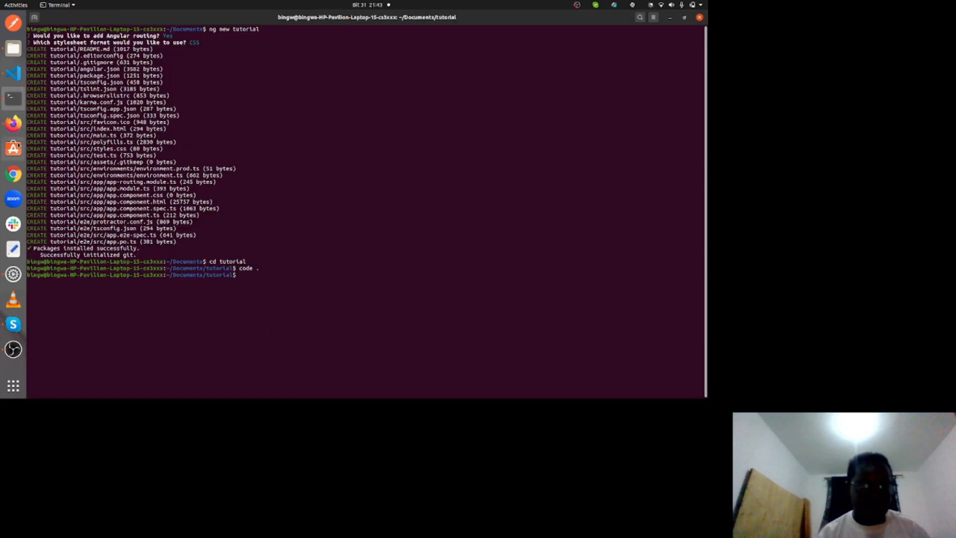
left_click(13, 73)
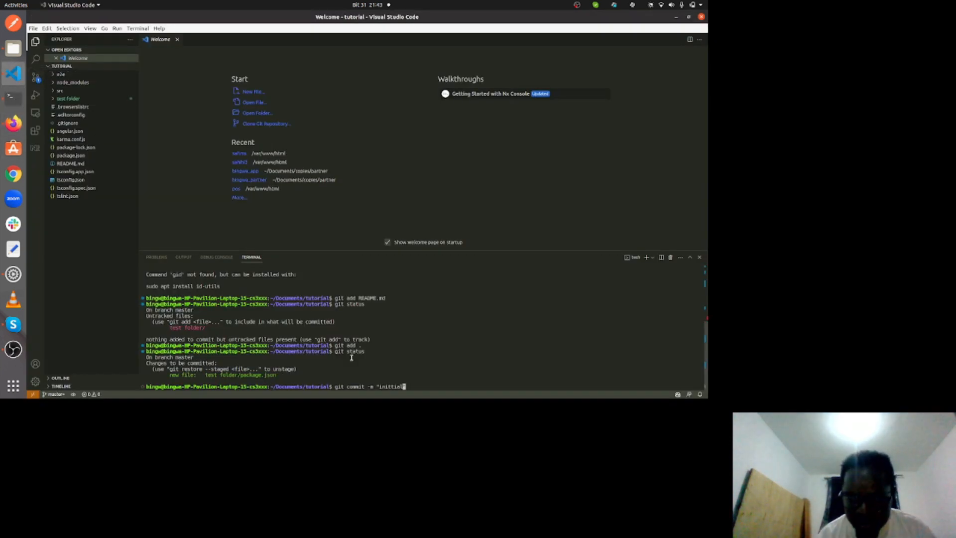
key("BackSpace")
key("BackSpace")
key("BackSpace")
key("BackSpace")
key("BackSpace")
type("itial ")
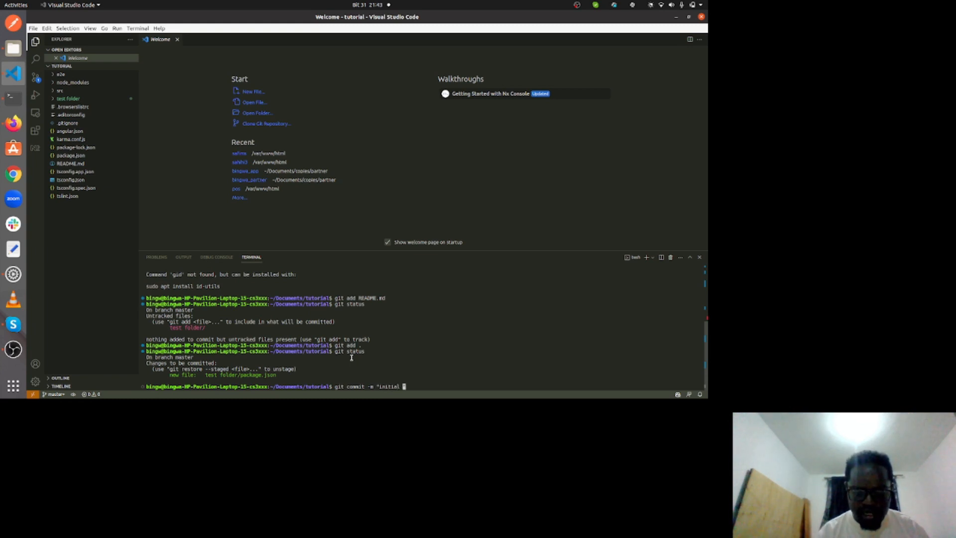
type("comm")
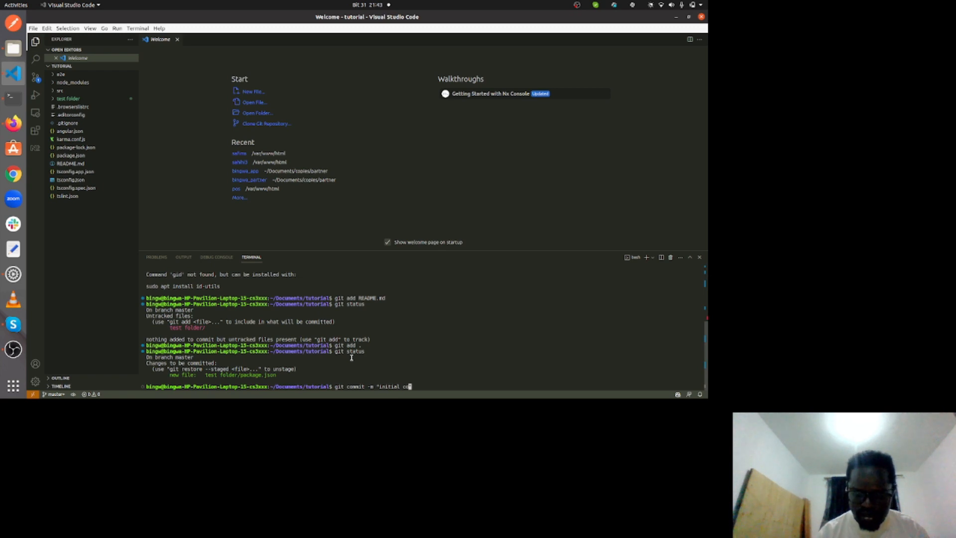
type("it")
key("BackSpace")
type("\"")
key("Return")
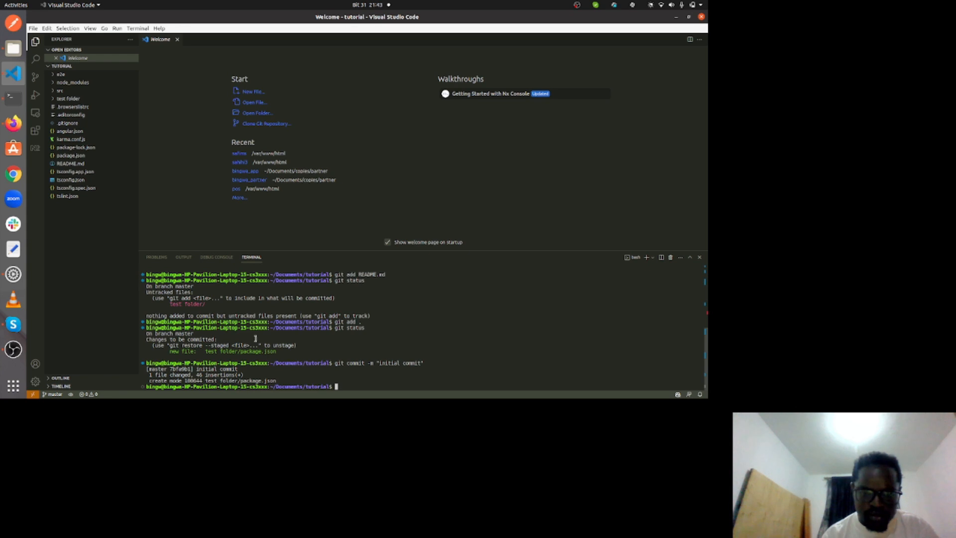
- Copy GitHub's "git remote add origin" command for the tutorial-2 repository and run it in the Visual Studio Code terminal
left_click(14, 124)
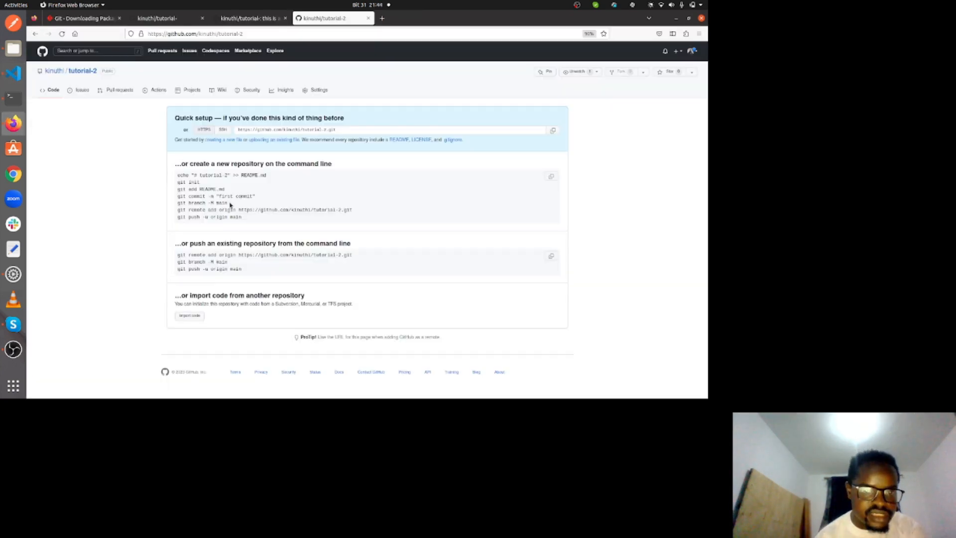
left_click_drag(239, 205, 173, 207)
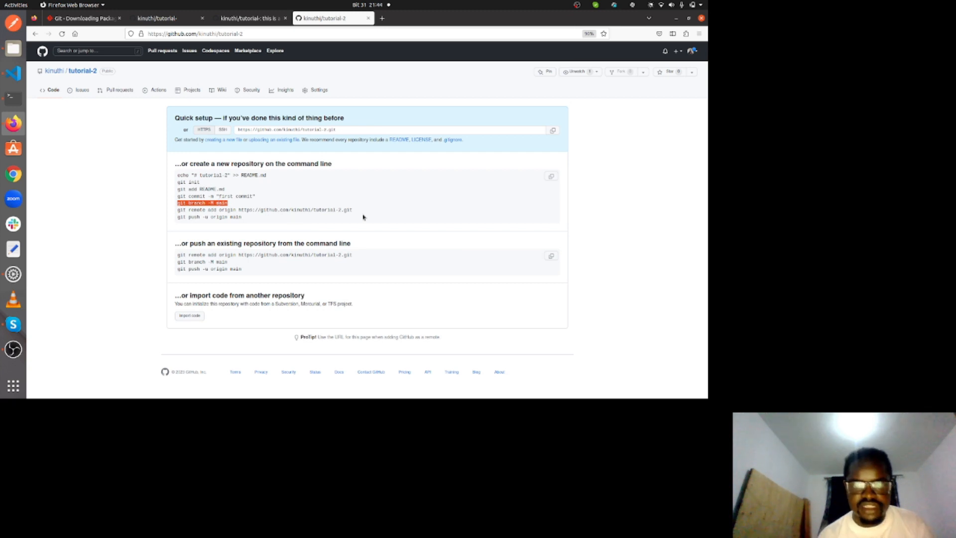
left_click_drag(354, 210, 176, 215)
key("ctrl+c")
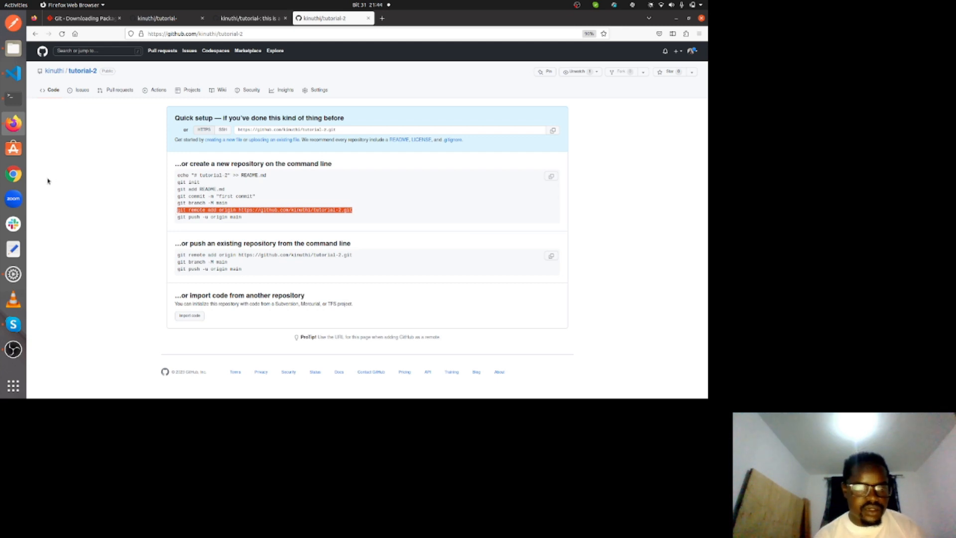
left_click(13, 98)
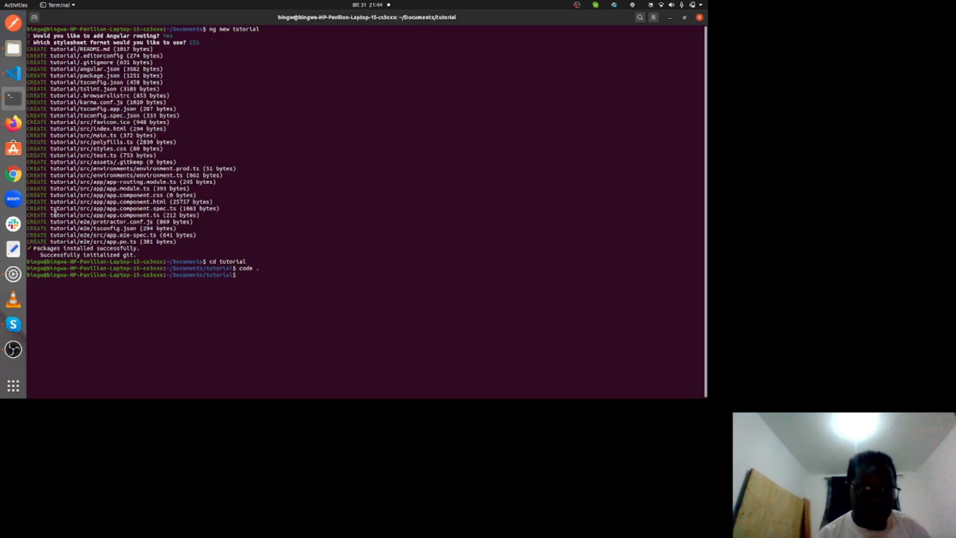
left_click(14, 73)
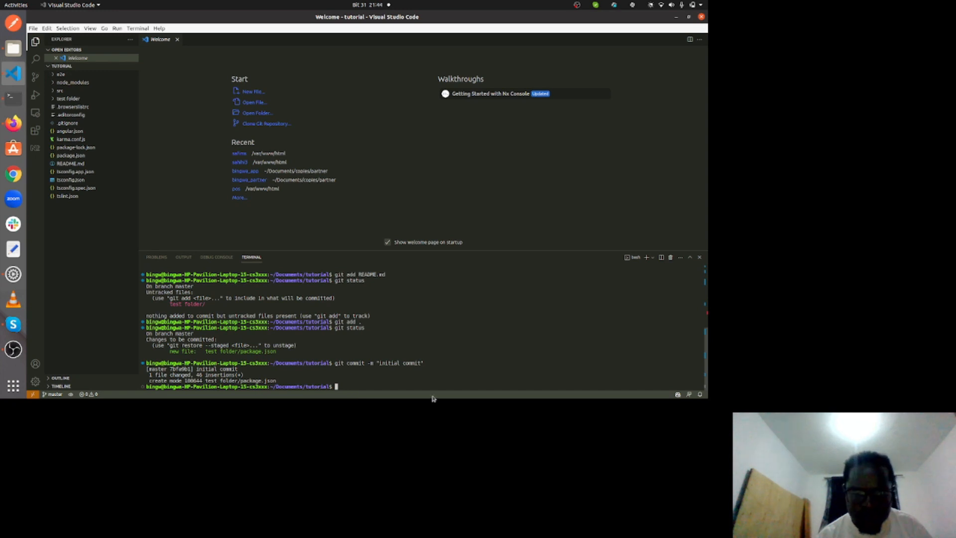
right_click(338, 387)
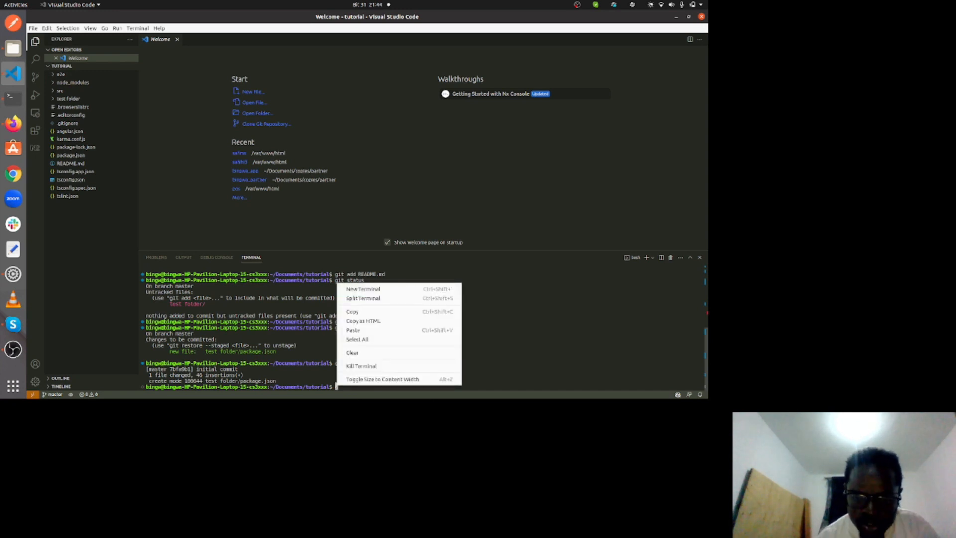
left_click(353, 330)
key("Return")
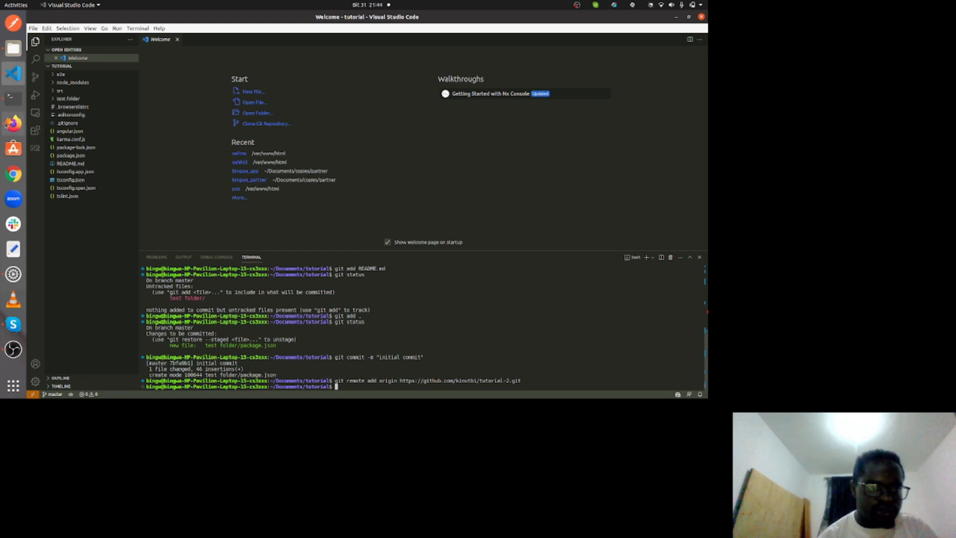
left_click(13, 123)
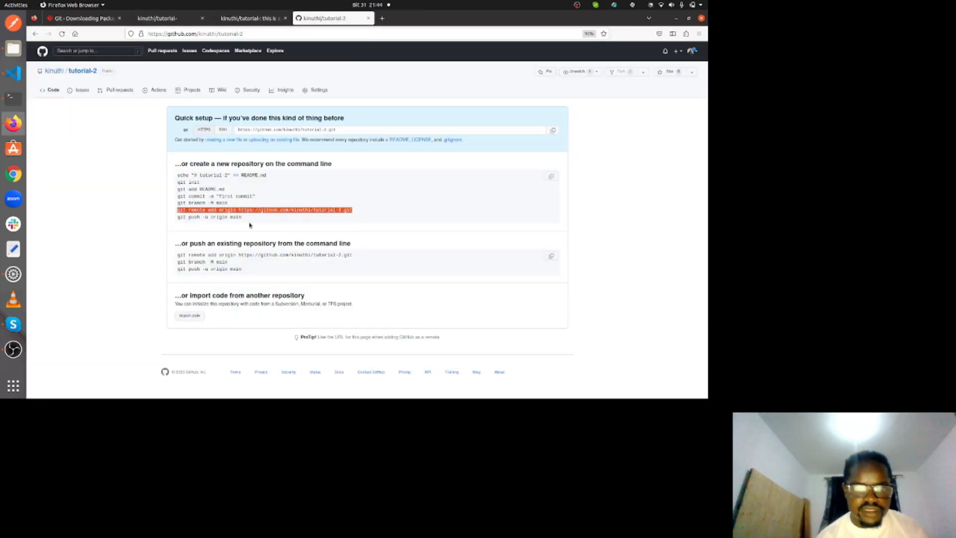
left_click(241, 221)
left_click_drag(241, 220, 177, 221)
key("ctrl+c")
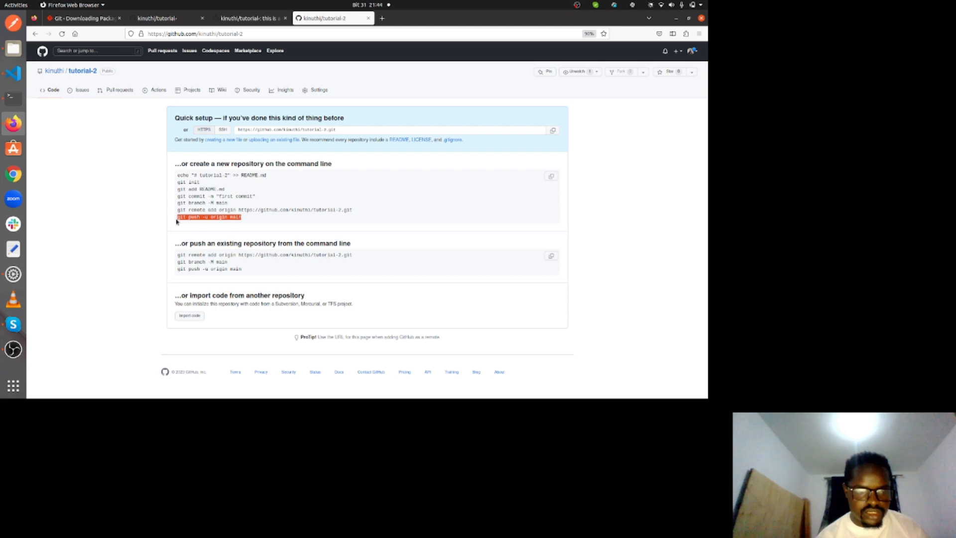
left_click(14, 349)
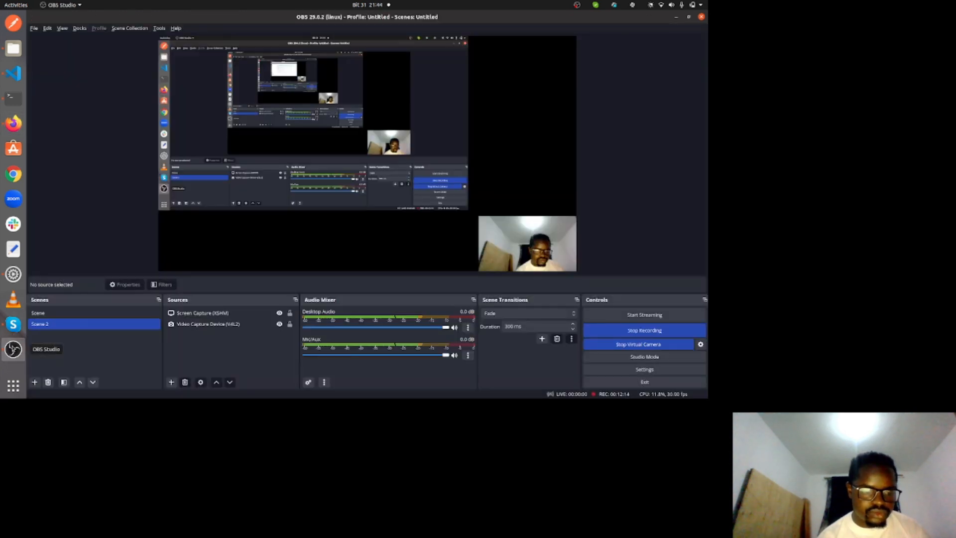
left_click(14, 73)
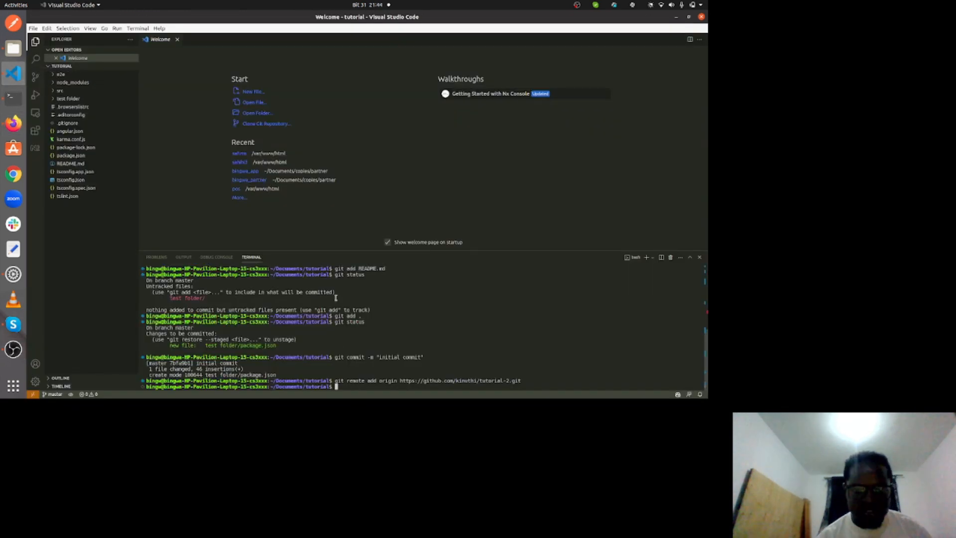
right_click(336, 388)
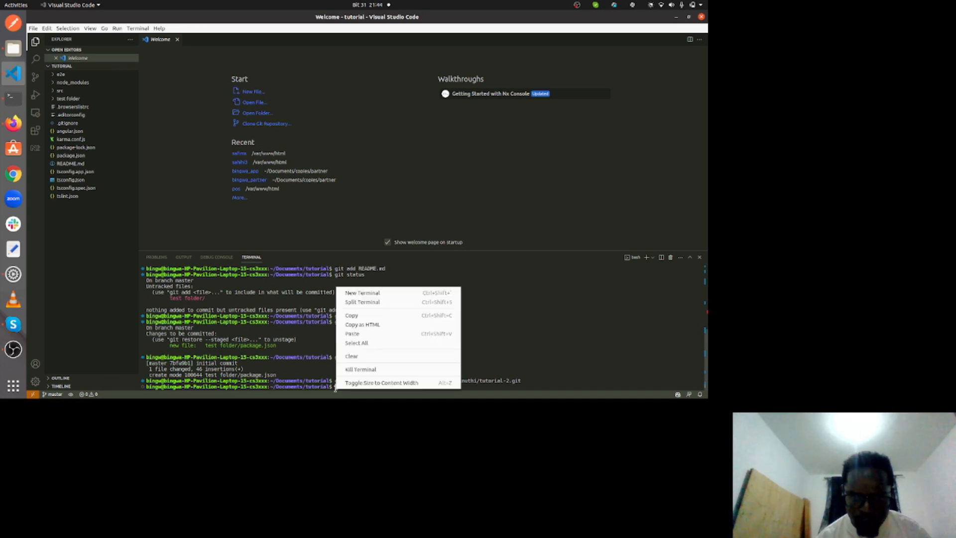
left_click(364, 334)
key("BackSpace")
key("BackSpace")
key("BackSpace")
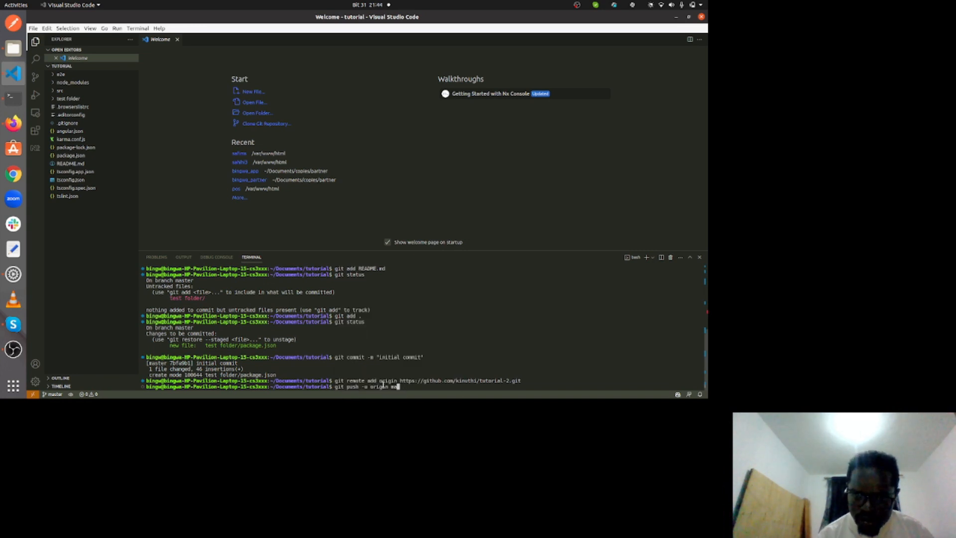
key("BackSpace")
key("BackSpace")
key("BackSpace")
key("BackSpace")
key("BackSpace")
key("BackSpace")
key("BackSpace")
key("BackSpace")
key("BackSpace")
key("BackSpace")
key("BackSpace")
key("BackSpace")
key("BackSpace")
key("BackSpace")
key("BackSpace")
key("BackSpace")
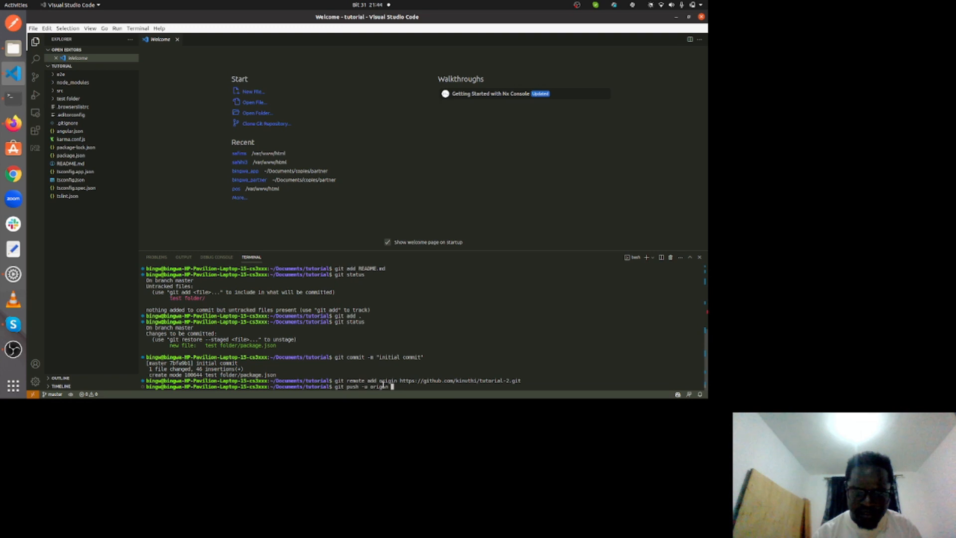
- Check the project's current branch with "git branch"
type("branch")
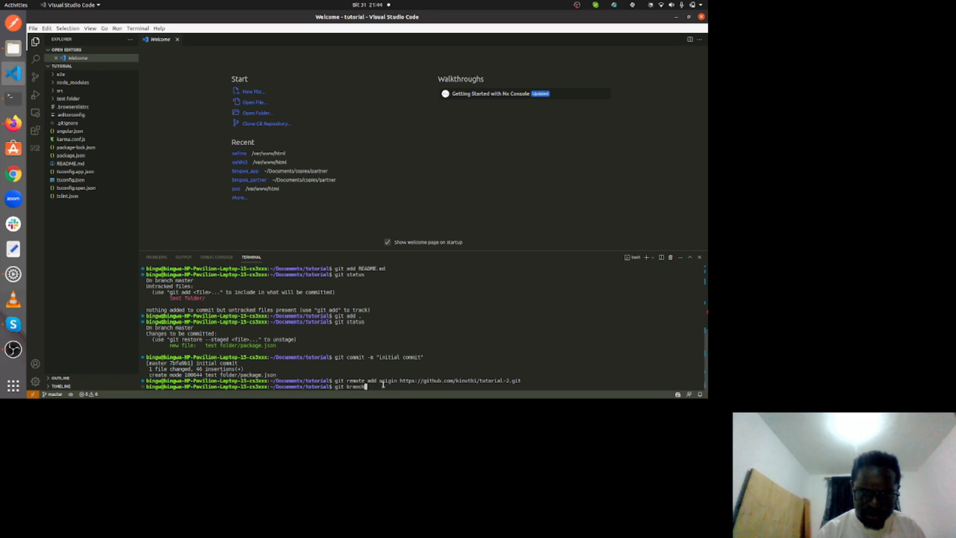
key("Return")
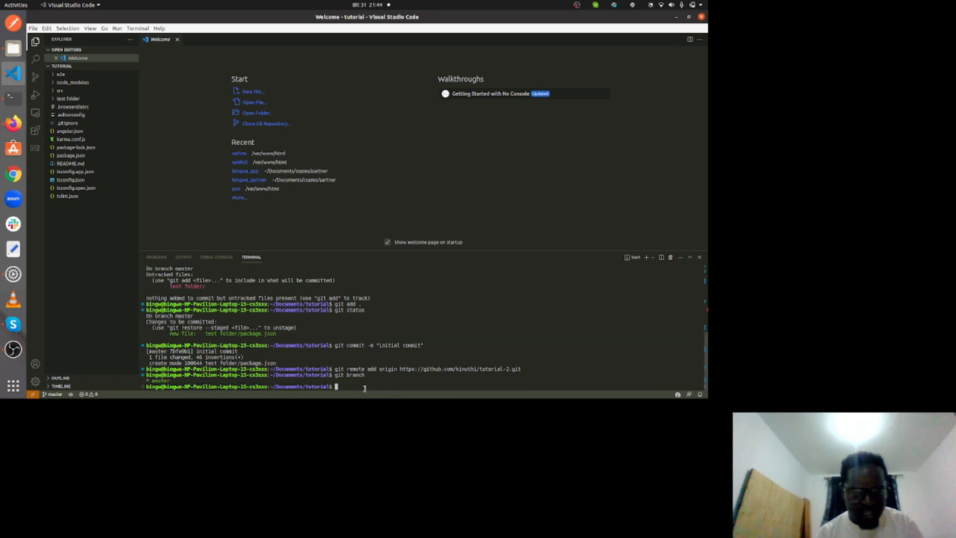
- Try to push the master branch to the remote with "git push origin master"
type("git p")
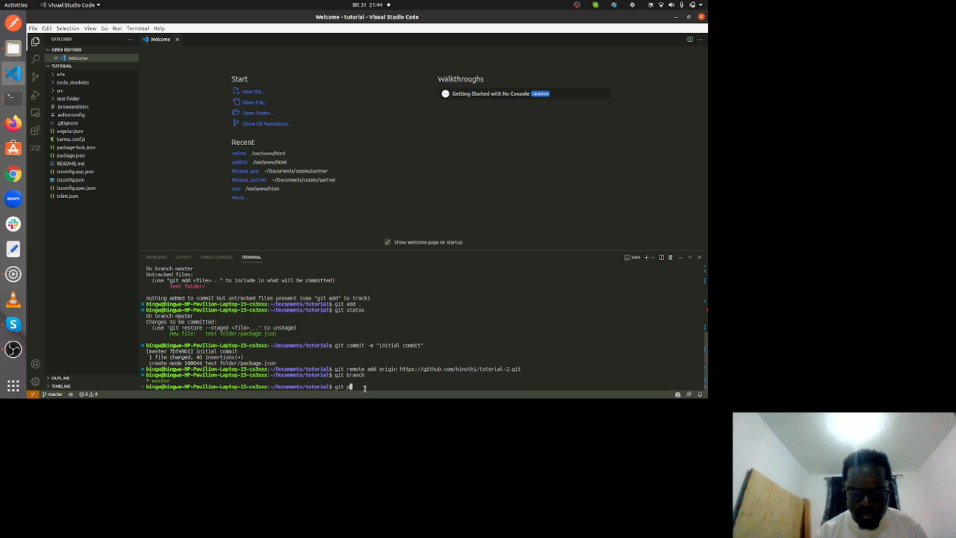
type("ush origin ")
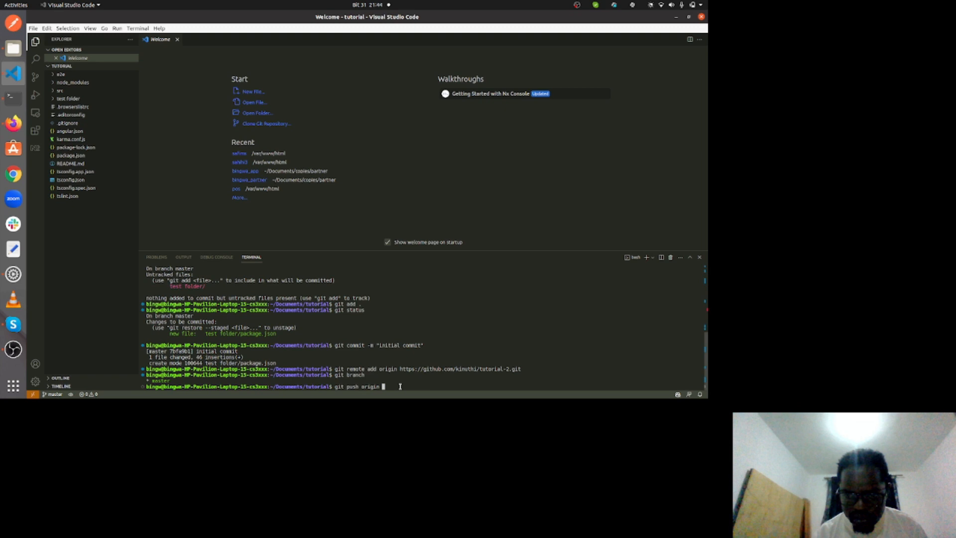
type("master")
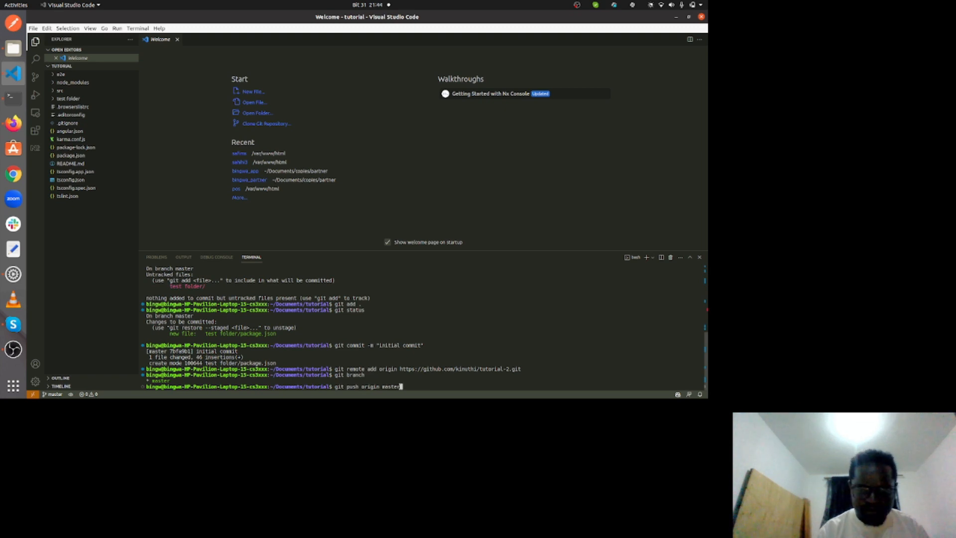
key("Return")
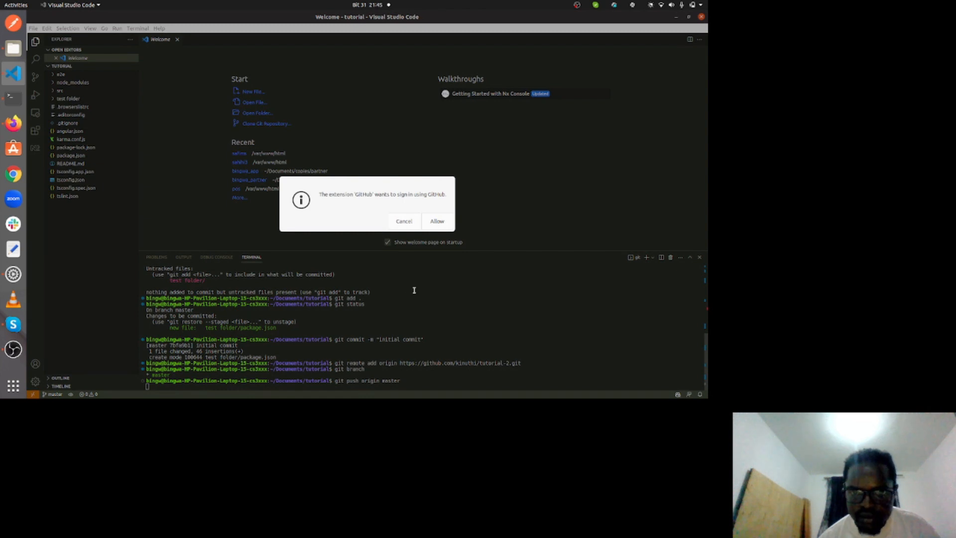
- Allow the GitHub extension to sign in, authorize Visual Studio Code in the browser, and confirm access with the GitHub account password
left_click(438, 222)
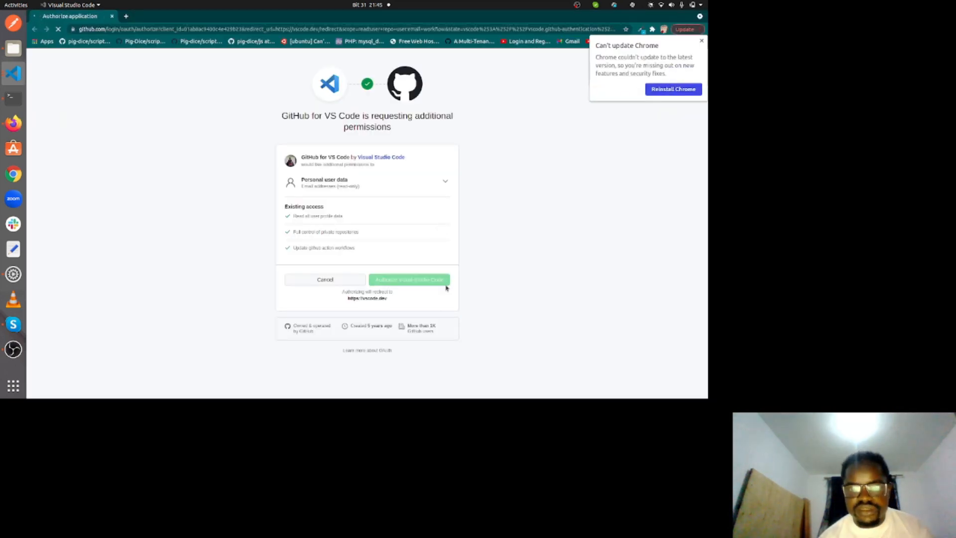
left_click(701, 41)
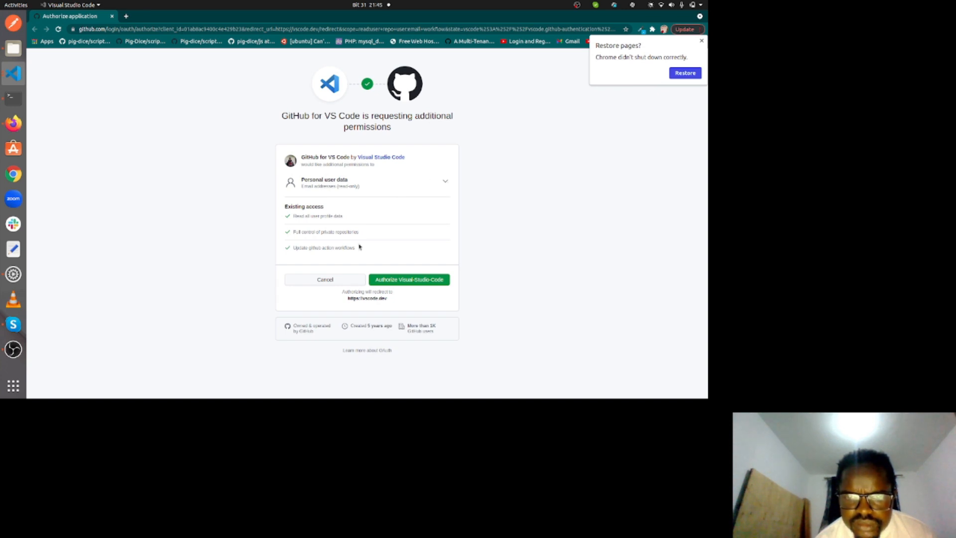
left_click(387, 281)
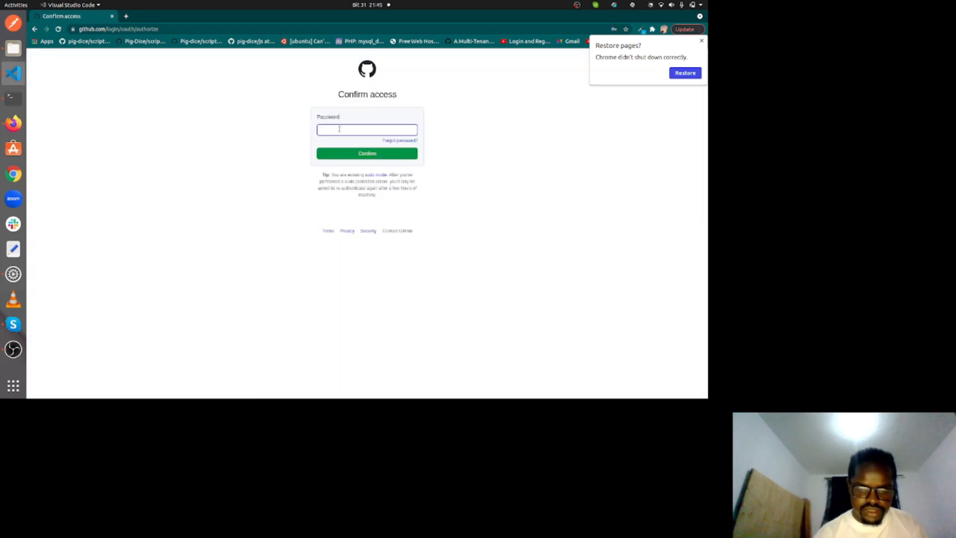
type("•••••")
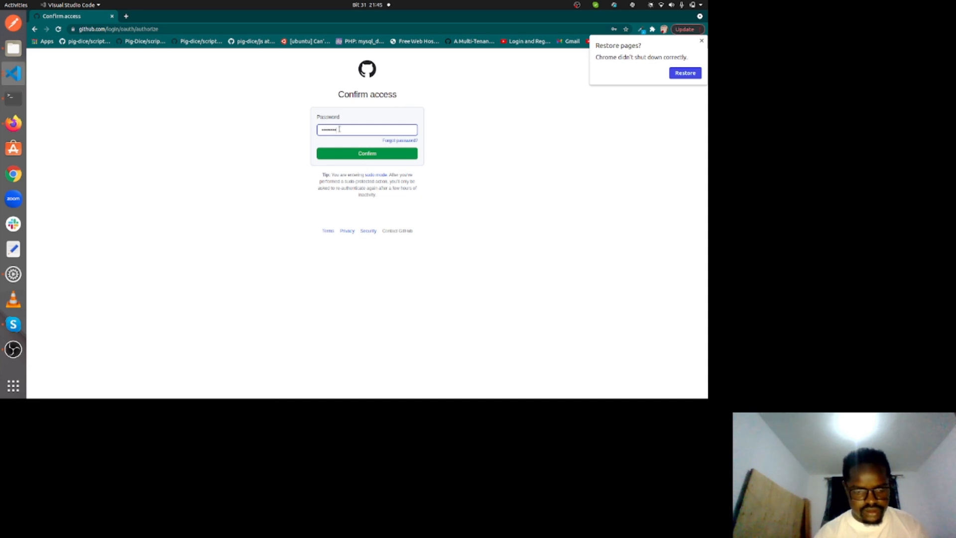
left_click(335, 156)
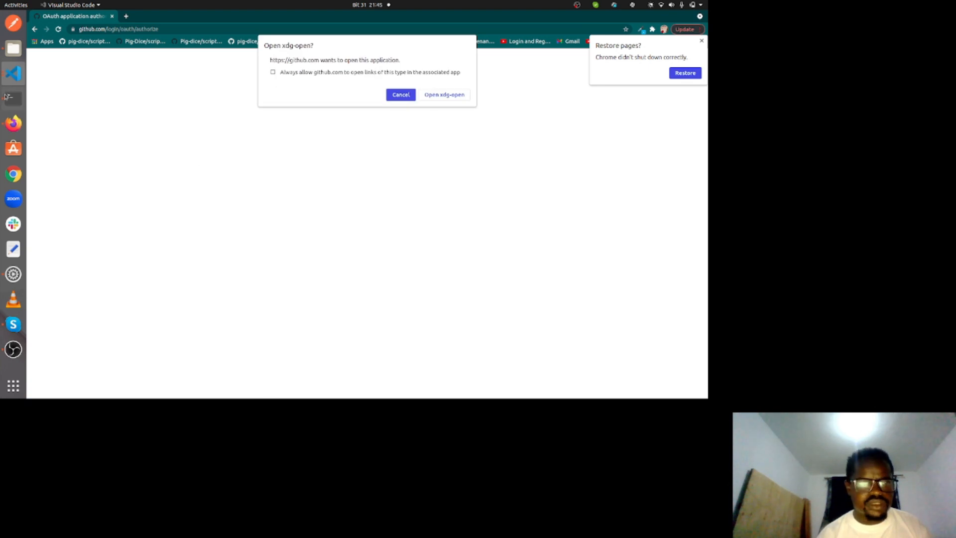
- Switch back to Visual Studio Code, interrupt the running push, and cancel the GitHub sign-in
left_click(16, 81)
left_click(60, 47)
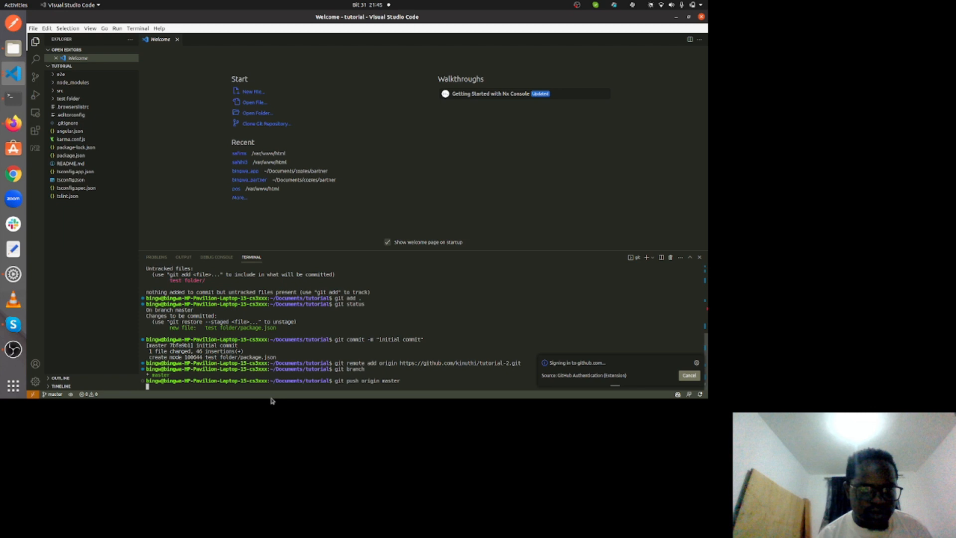
key("ctrl+c")
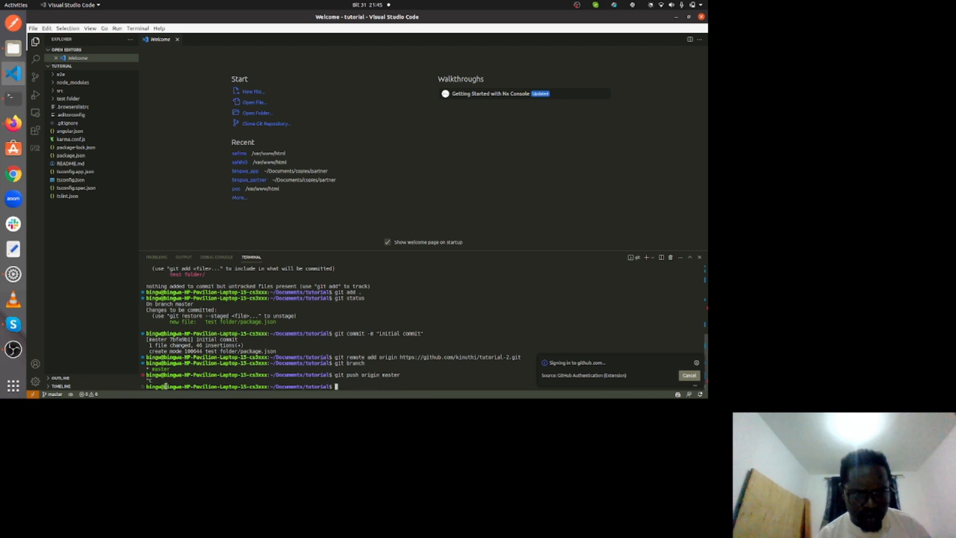
left_click(695, 377)
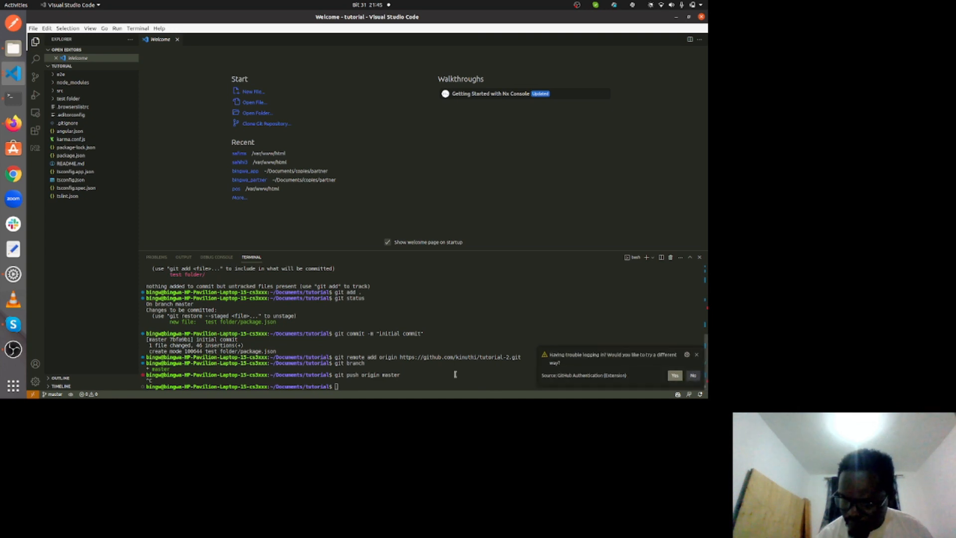
- Retry "git push origin master" and accept the alternative GitHub sign-in, continuing to the device activation page in the browser
left_click(340, 386)
key("Up")
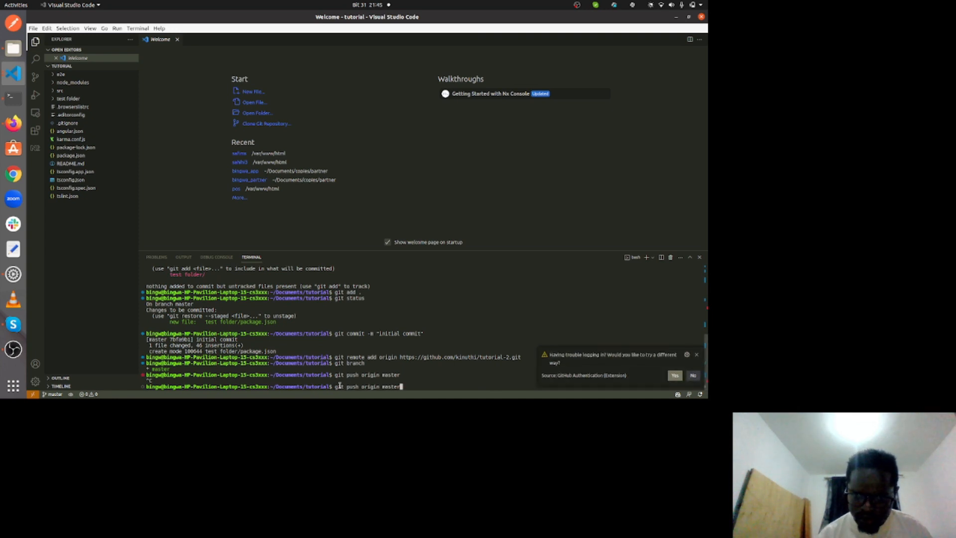
key("Return")
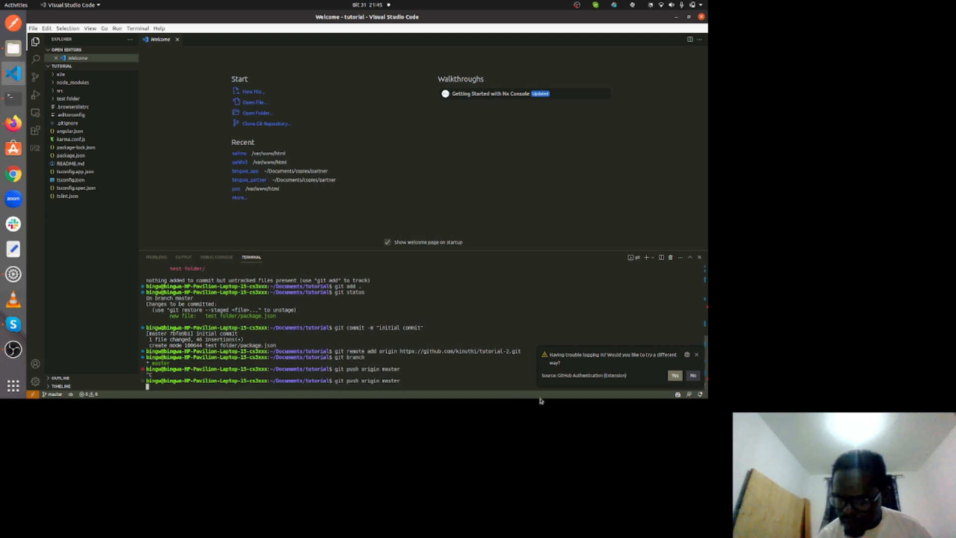
left_click(677, 377)
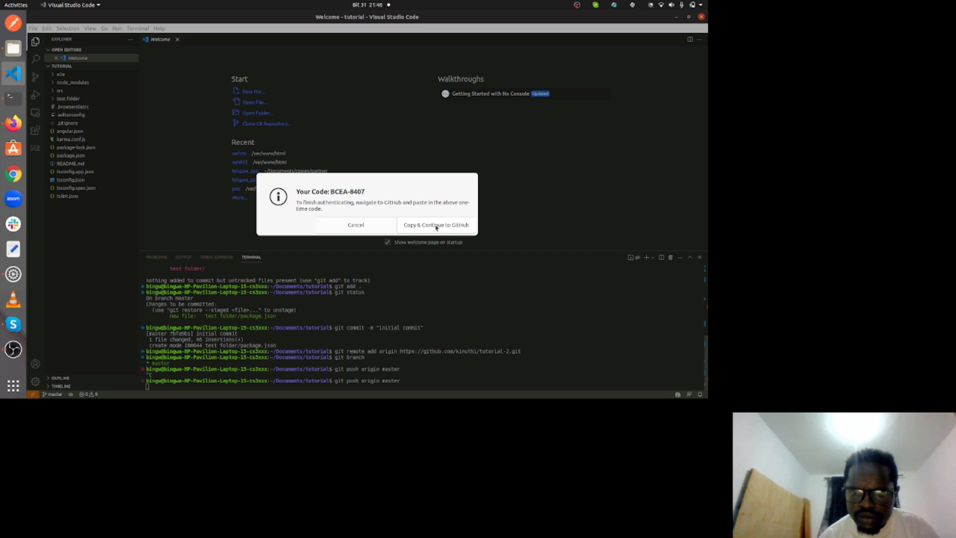
left_click(436, 225)
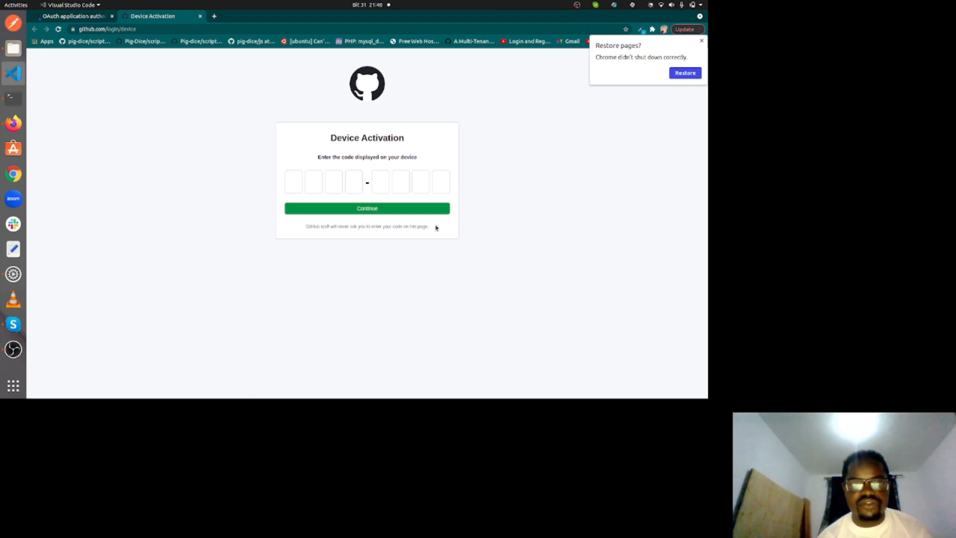
left_click(701, 41)
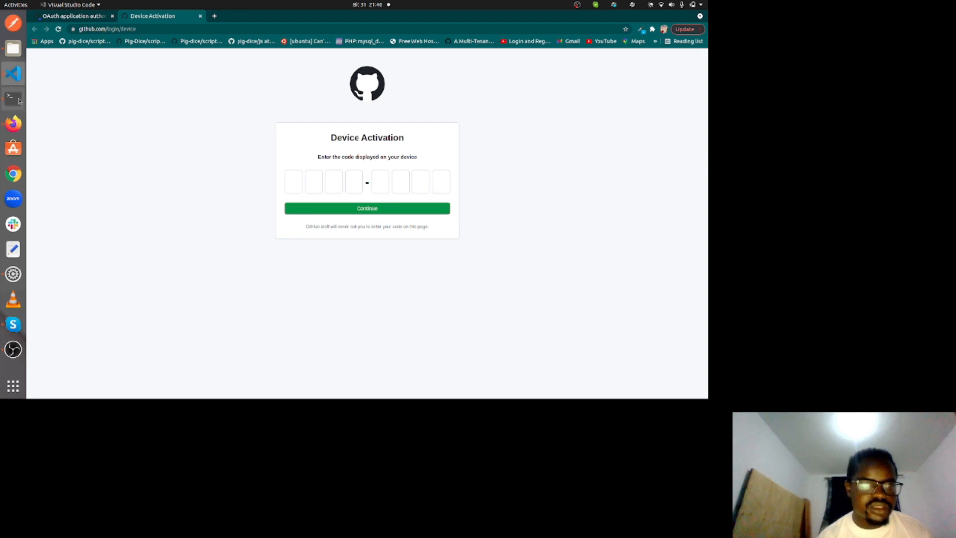
- Copy the one-time code from the Visual Studio Code notification and submit it on GitHub's Device Activation page
left_click(13, 73)
left_click(78, 50)
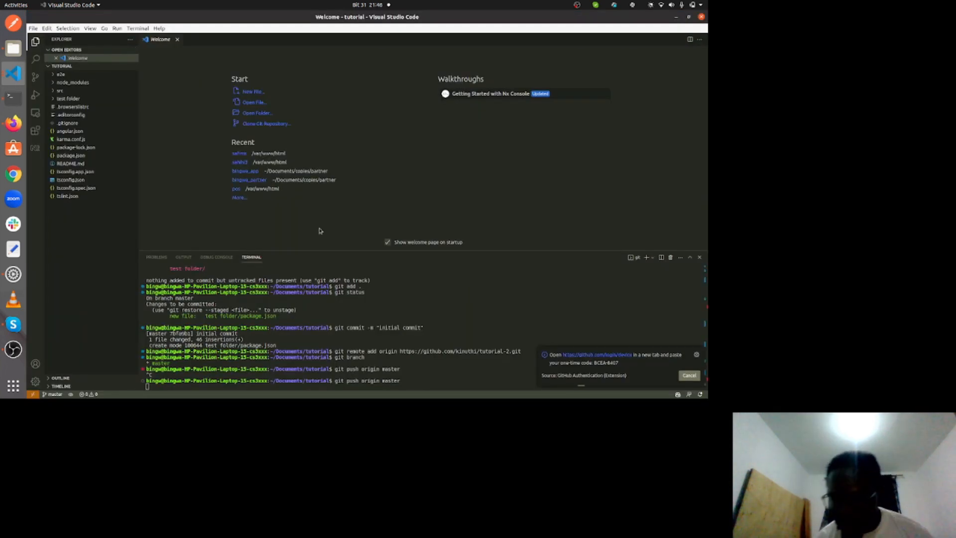
left_click_drag(619, 363, 595, 367)
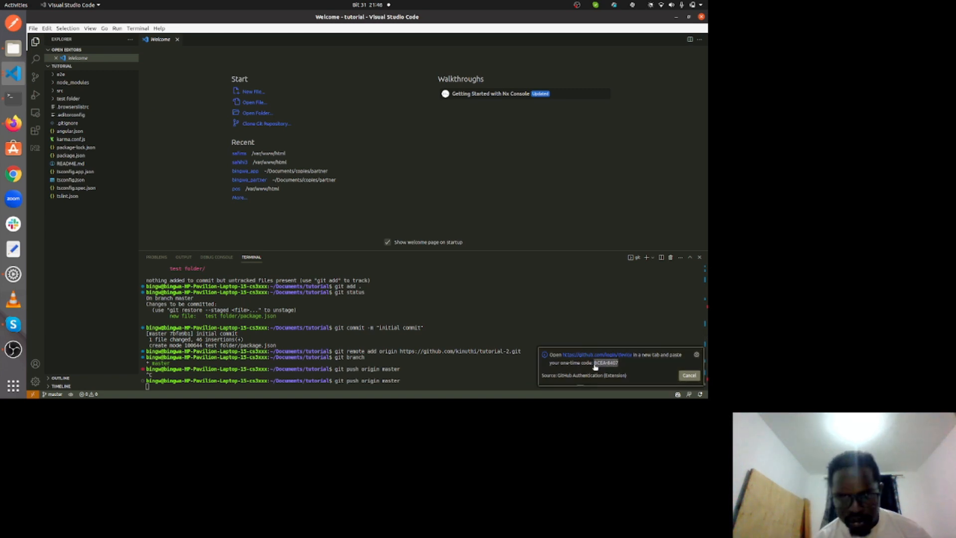
left_click(20, 73)
left_click(47, 107)
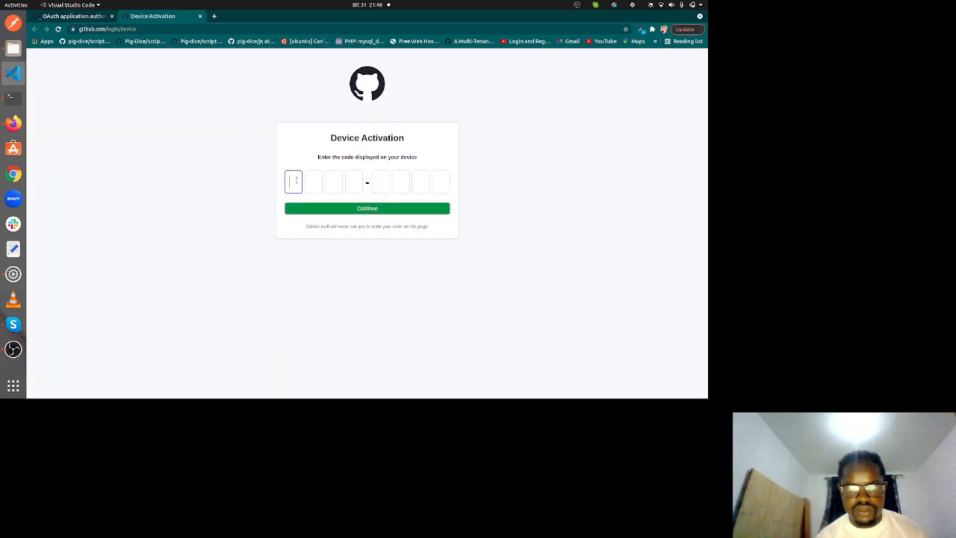
key("ctrl+v")
left_click(343, 214)
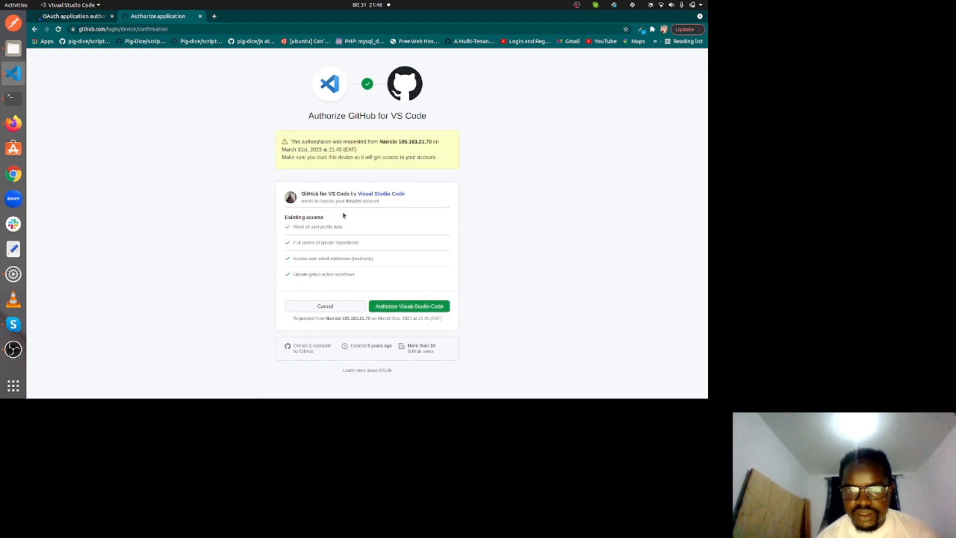
- Authorize Visual Studio Code to access the GitHub account, and switch back to Visual Studio Code
left_click(410, 310)
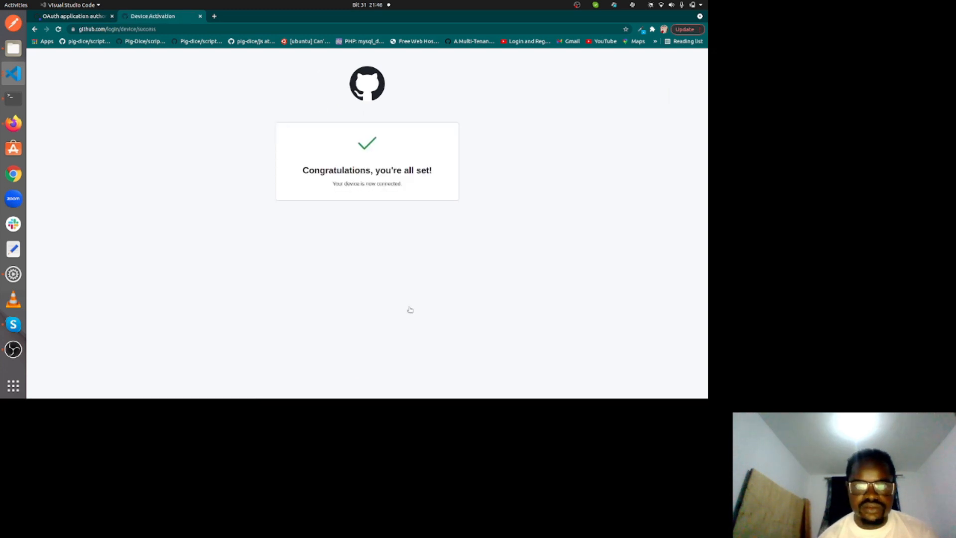
left_click(13, 74)
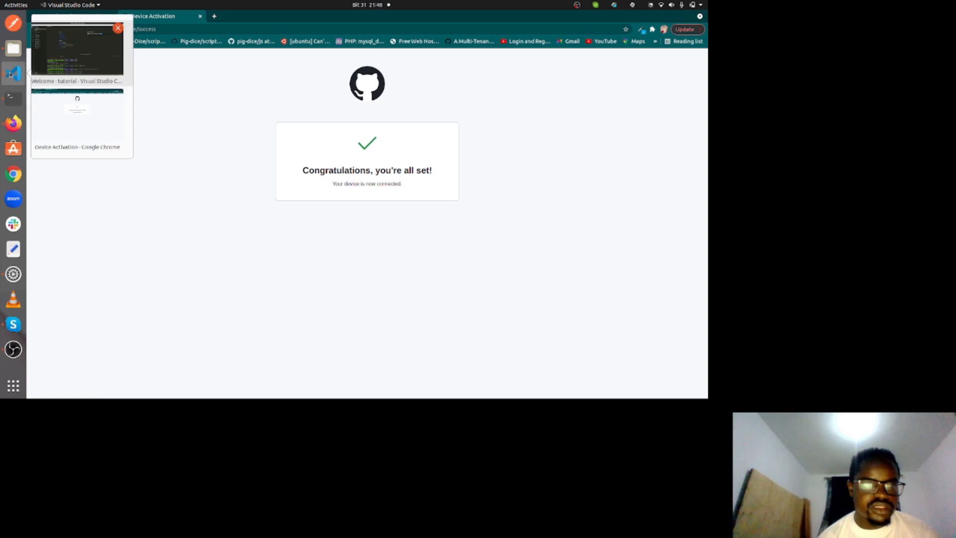
left_click(50, 54)
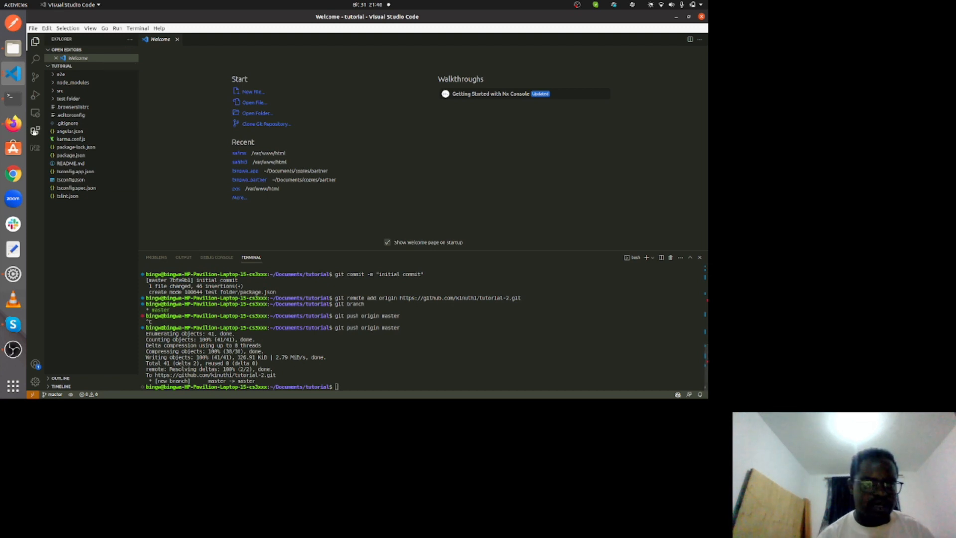
- Switch to Firefox, reload the tutorial-2 repository page, and examine the uploaded files and README
left_click(13, 123)
left_click(164, 19)
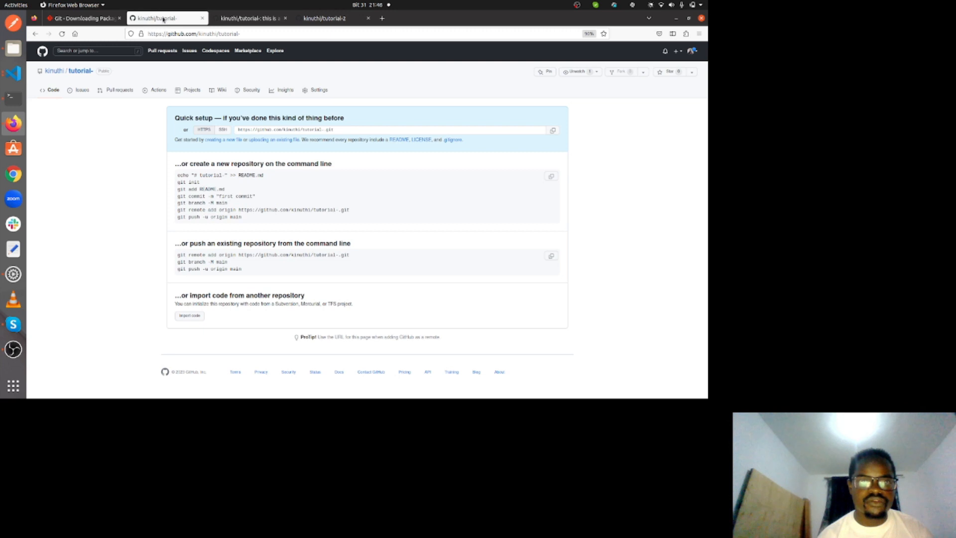
left_click(225, 20)
left_click(166, 18)
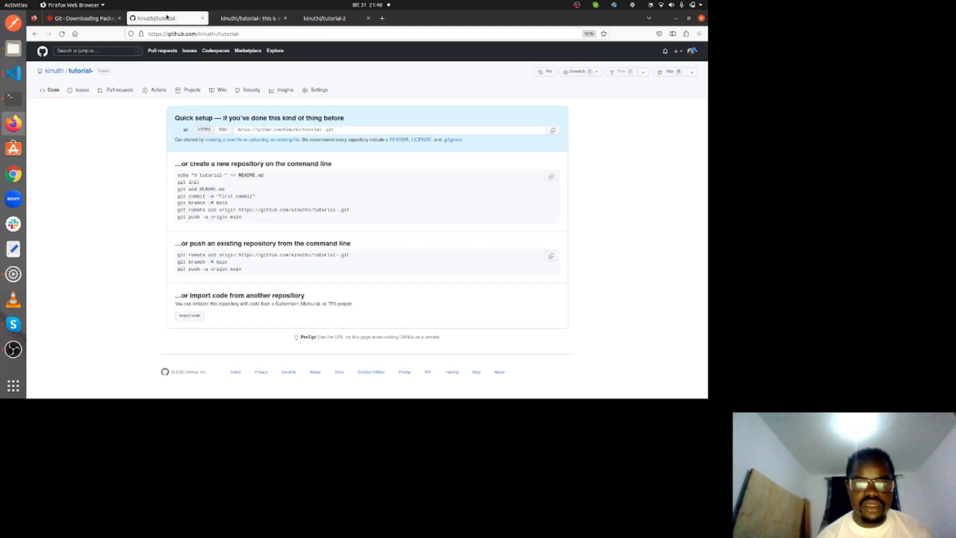
left_click(321, 18)
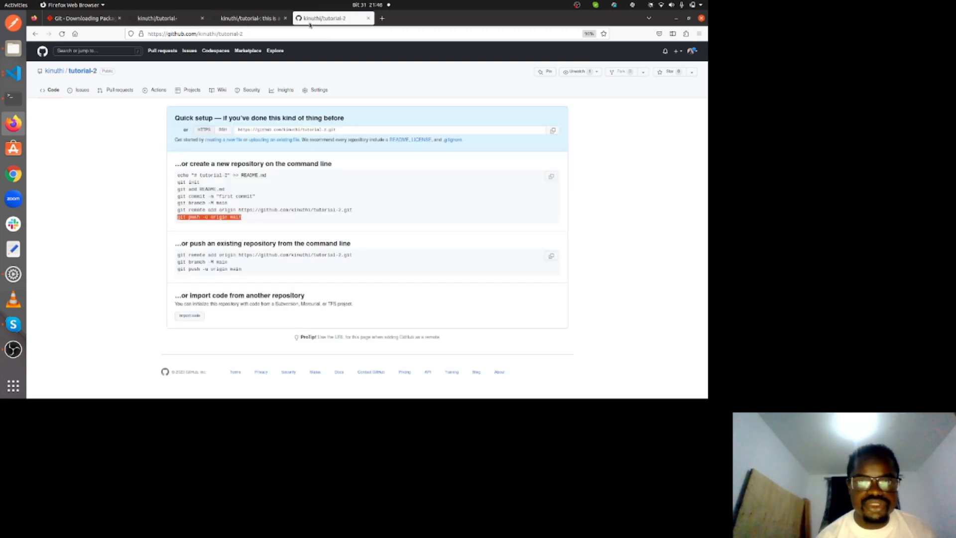
key("F5")
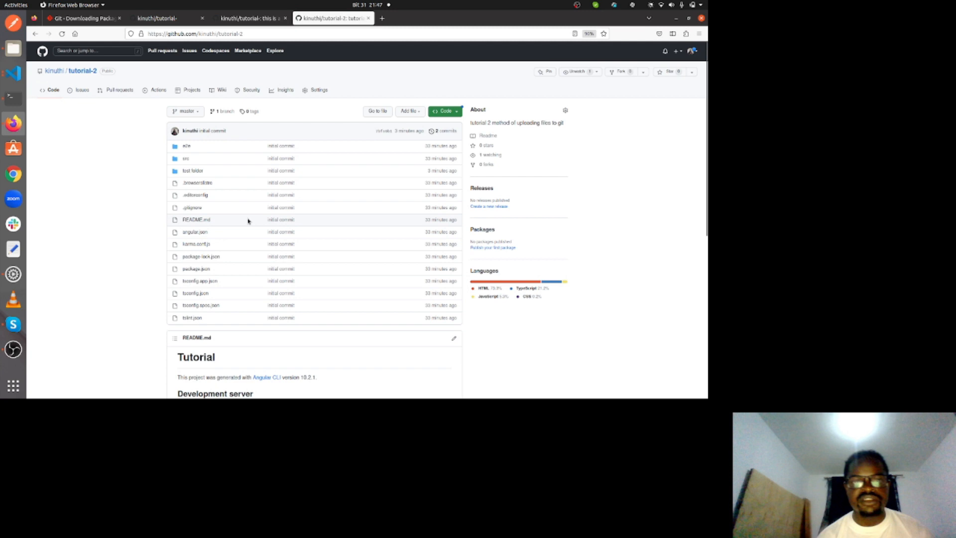
scroll(248, 221, "down", 5)
scroll(248, 221, "up", 5)
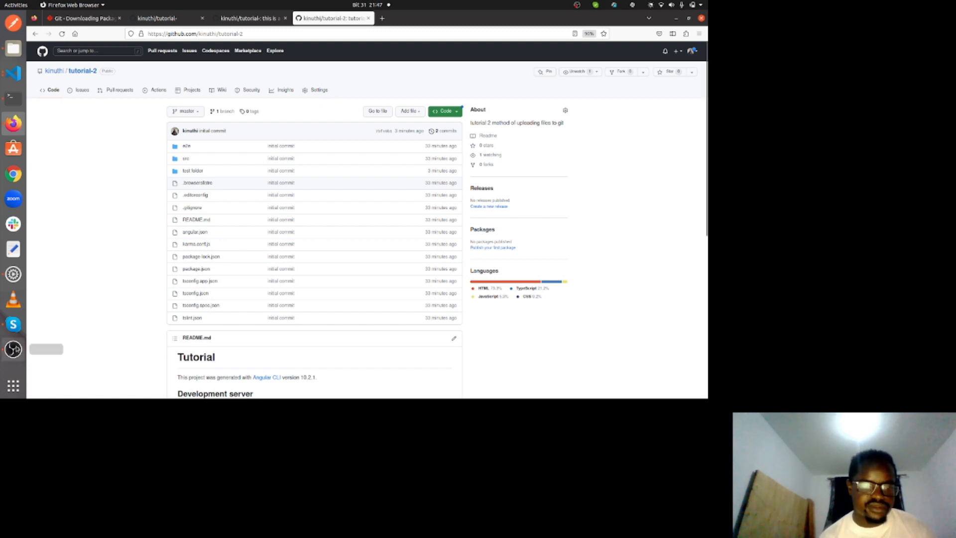
left_click(13, 349)
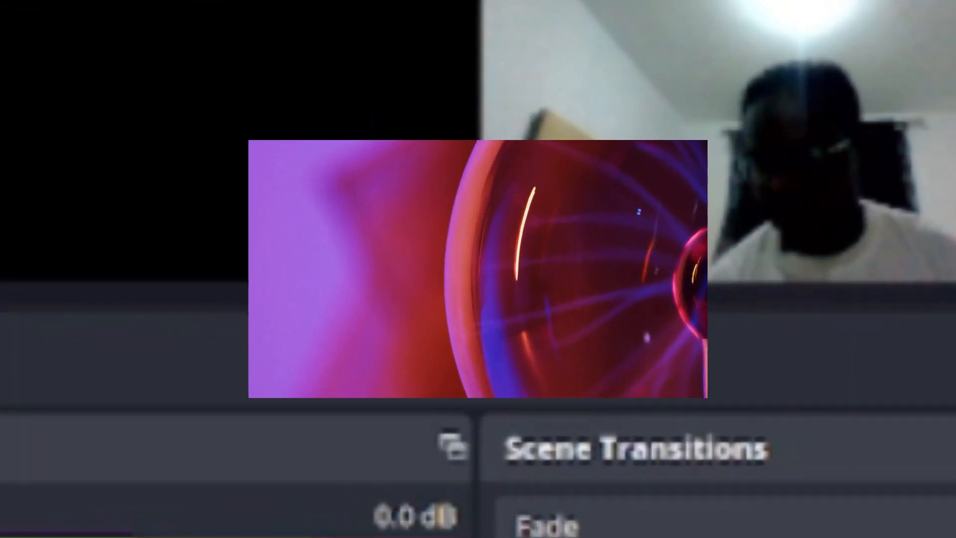